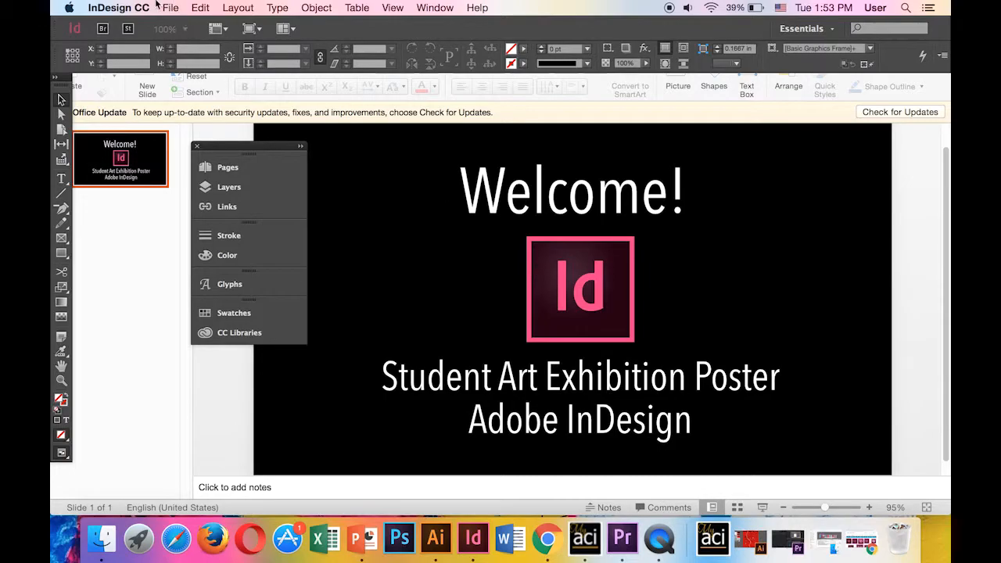
Create a new document with the page size set to Tabloid, 11 x 17 in
left_click(174, 8)
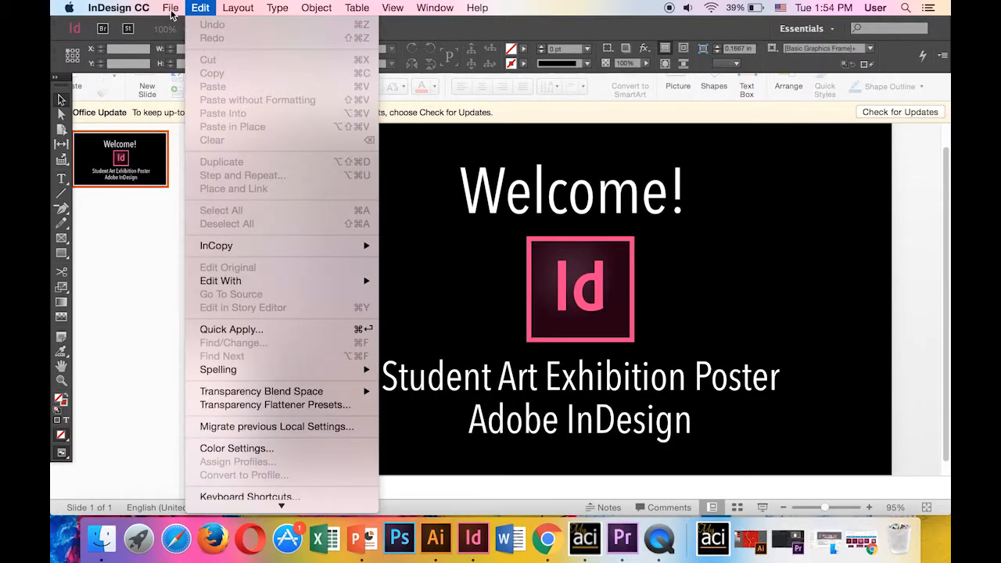
mouse_move(183, 25)
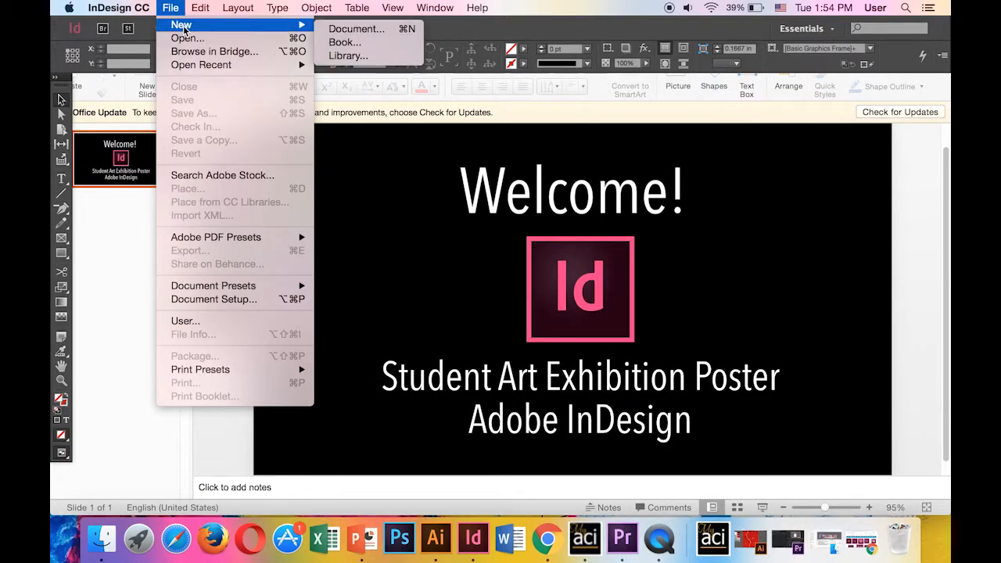
left_click(374, 31)
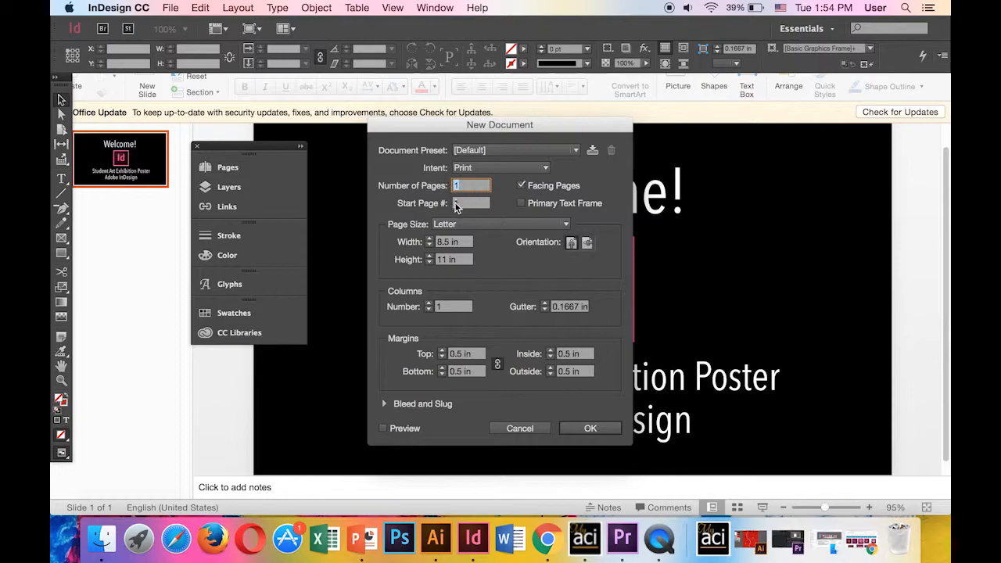
left_click(457, 224)
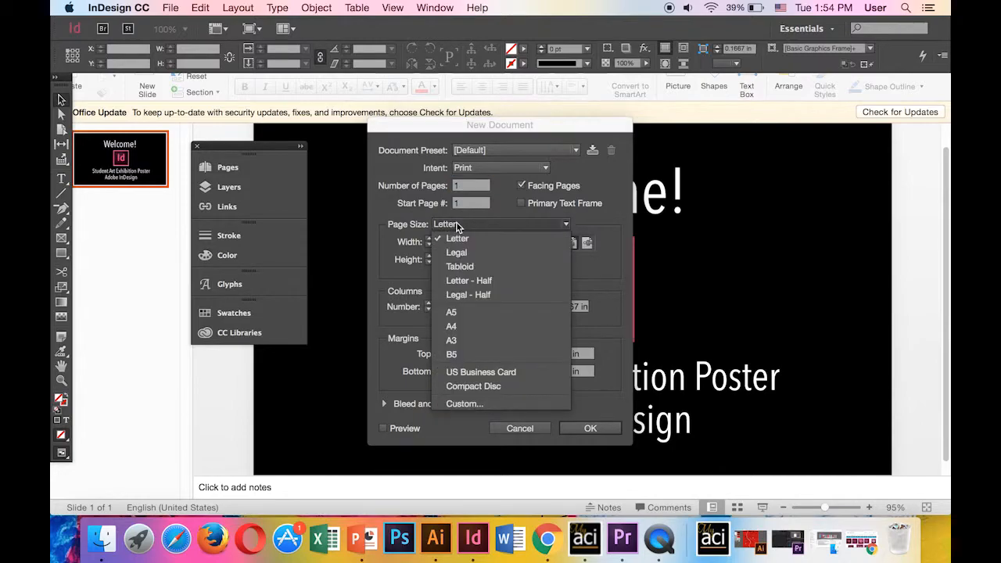
left_click(484, 251)
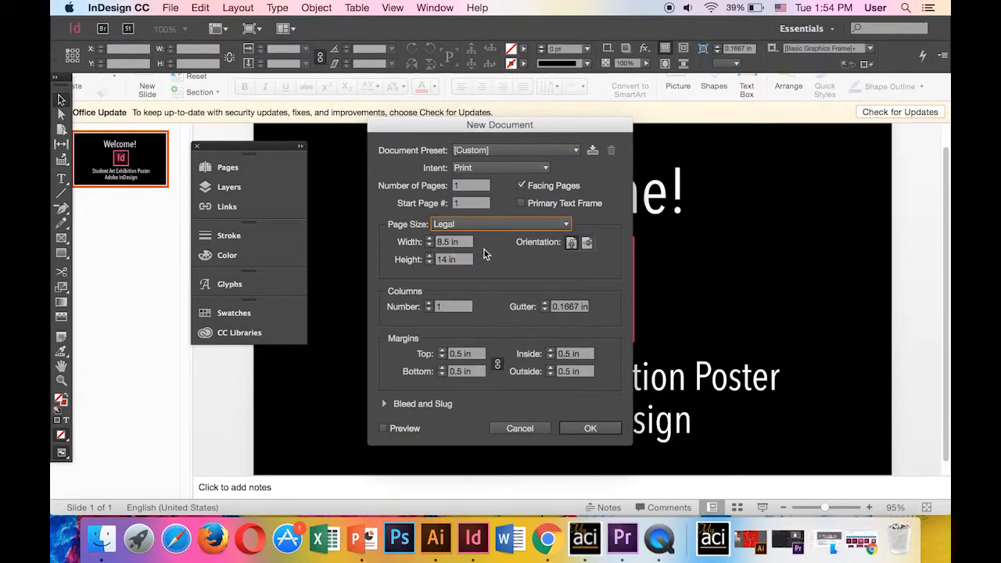
left_click(463, 229)
left_click(484, 266)
left_click(610, 433)
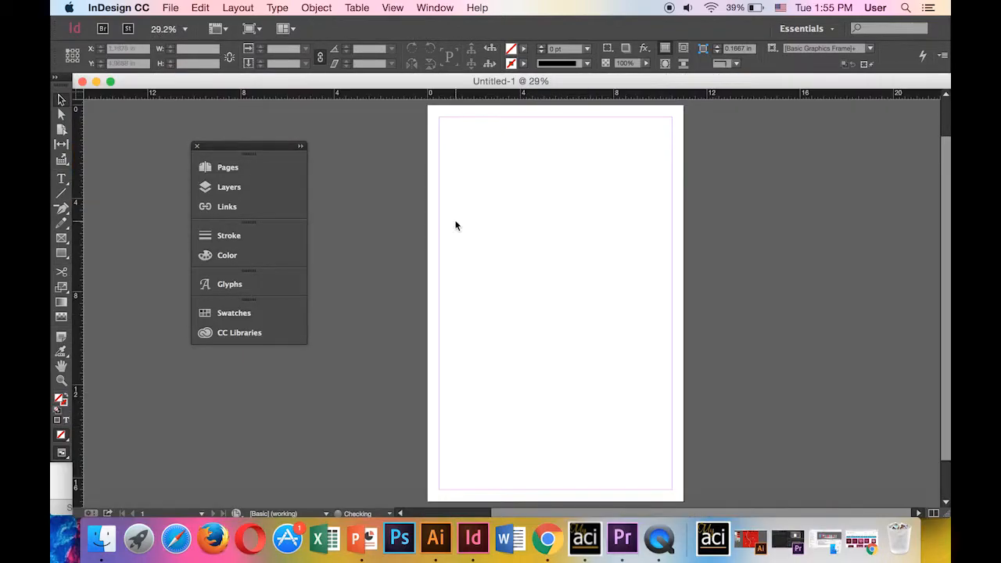
Move the floating panels aside and draw a text frame across the top of the page
left_click_drag(241, 148, 134, 109)
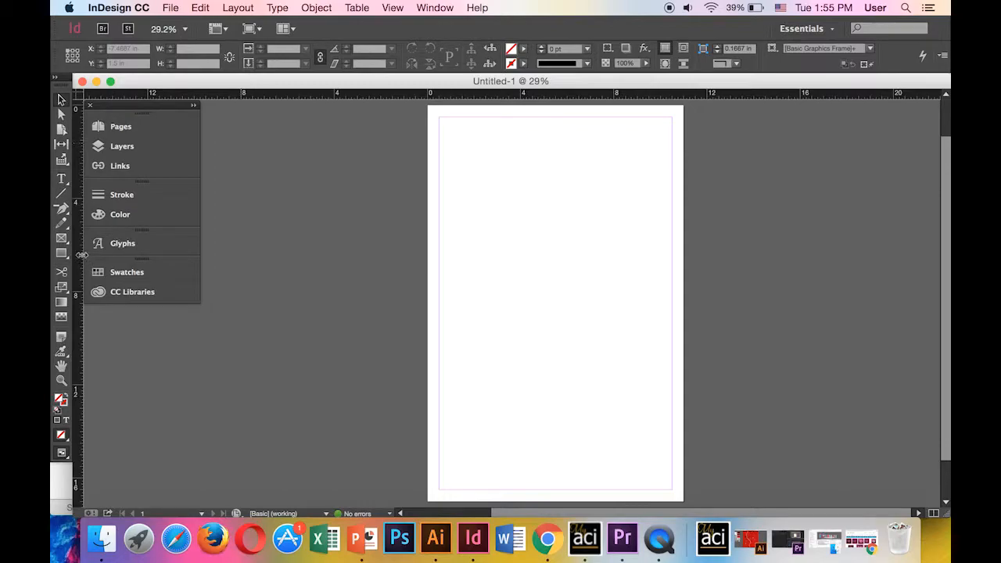
left_click(61, 180)
left_click_drag(447, 123, 664, 175)
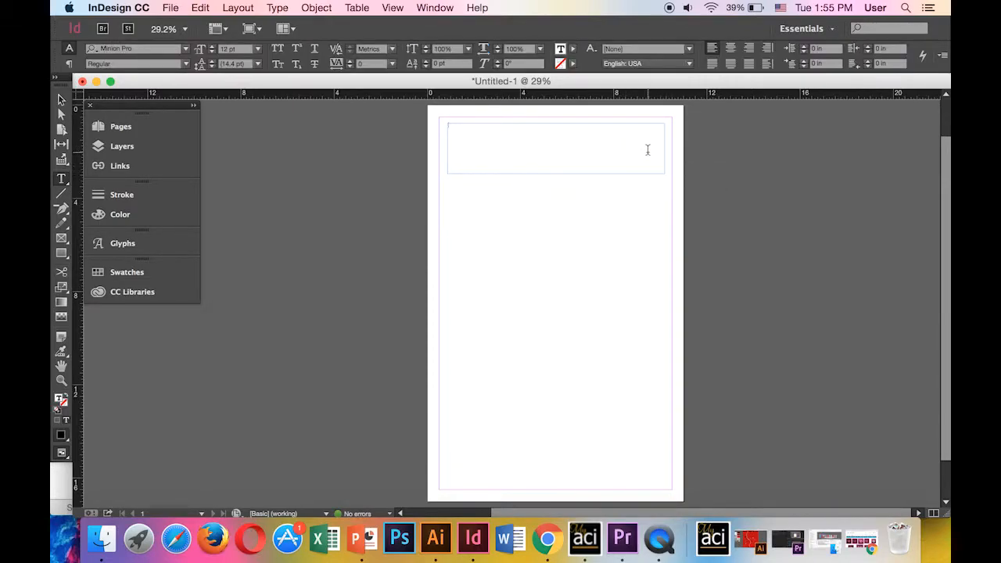
Set Impact at 40 pt, type the heading 'Student Art Exhibition', and select it
left_click(186, 52)
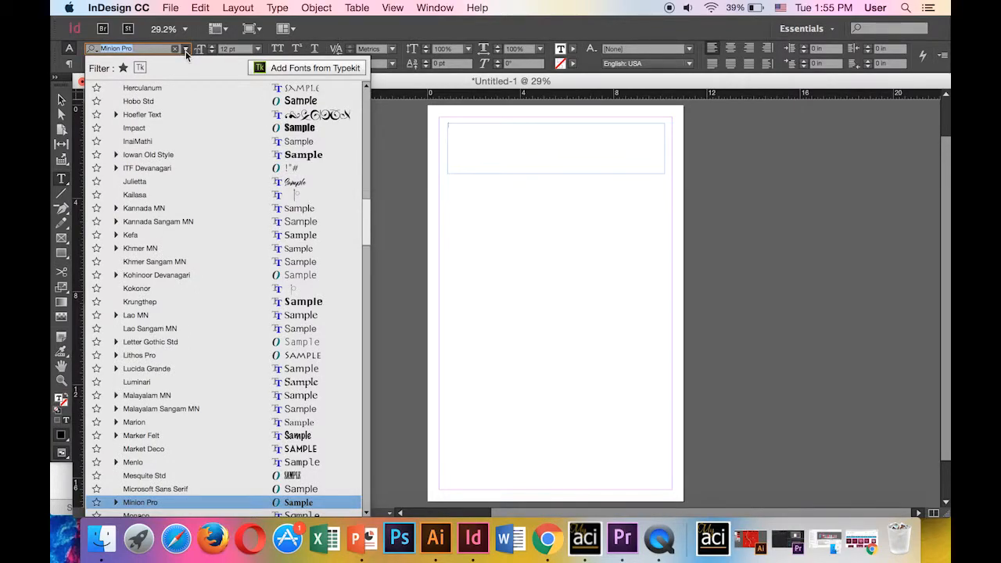
left_click(300, 129)
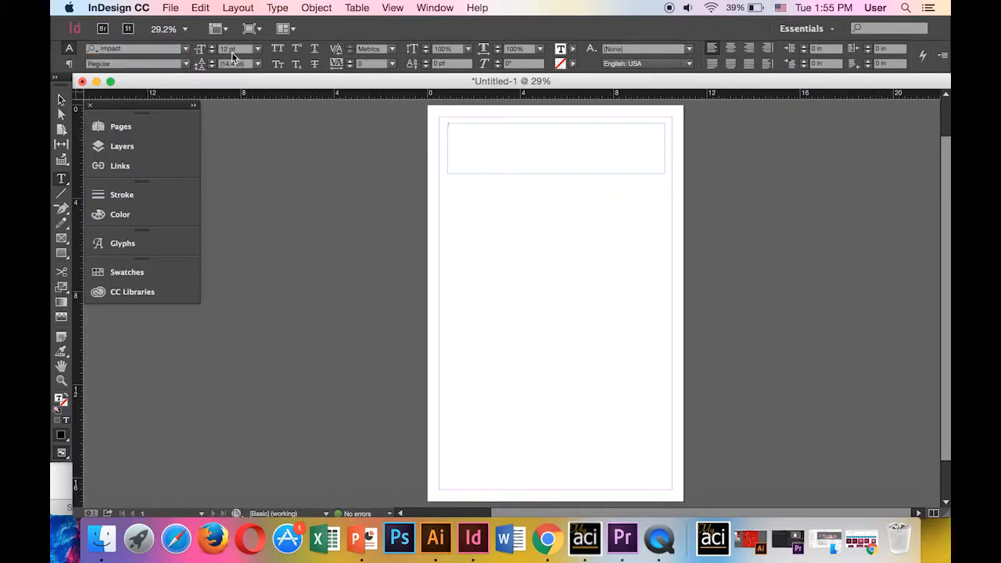
left_click(212, 46)
left_click(212, 52)
type("Student")
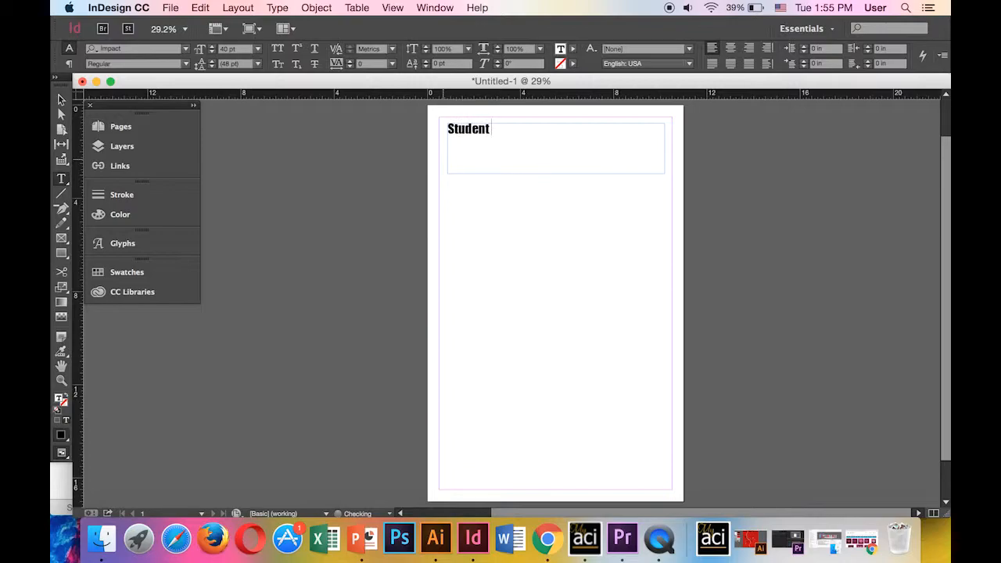
type(" Art Exhibition")
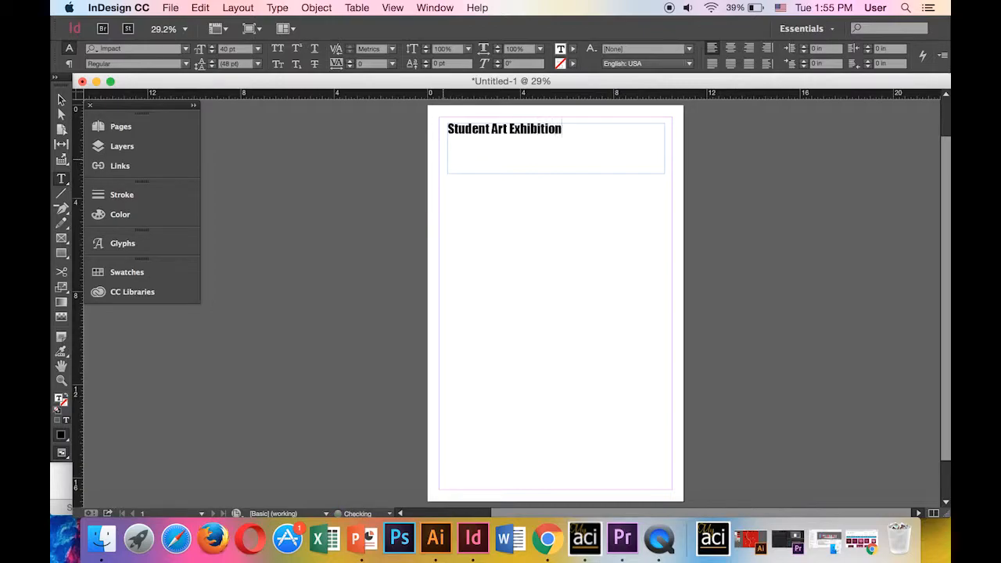
left_click_drag(559, 129, 440, 125)
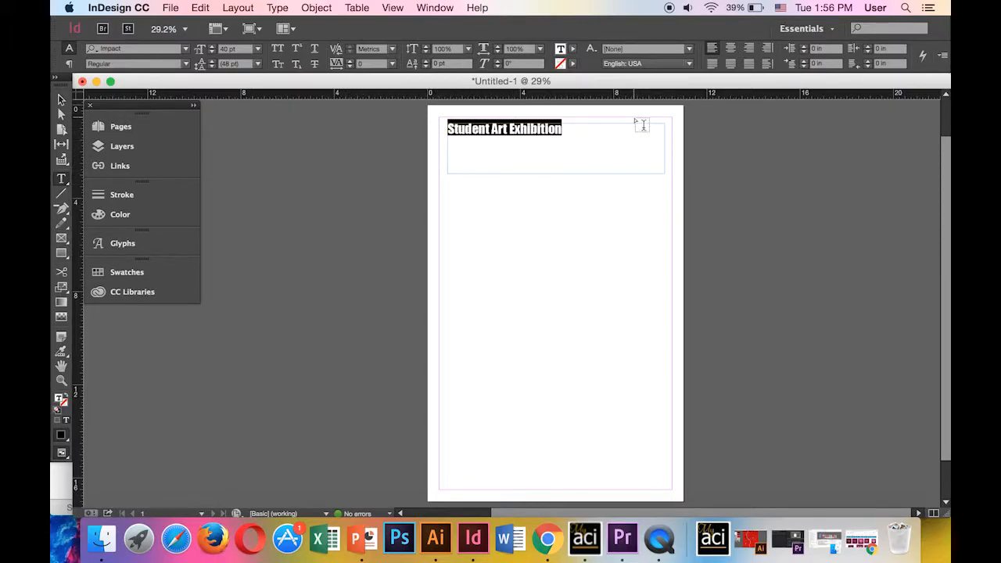
Enlarge the heading to 78 pt, then settle on 76 pt so it fits one line
left_click(212, 47)
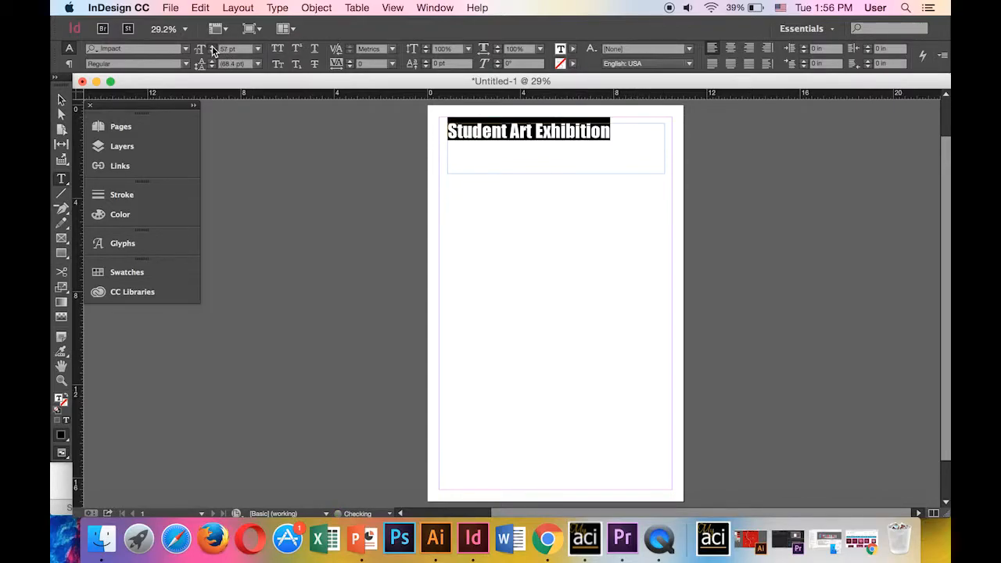
left_click(212, 46)
left_click(212, 46)
left_click(212, 47)
left_click(212, 46)
left_click(212, 47)
left_click(212, 47)
left_click(212, 47)
left_click(212, 47)
left_click(212, 47)
left_click(212, 47)
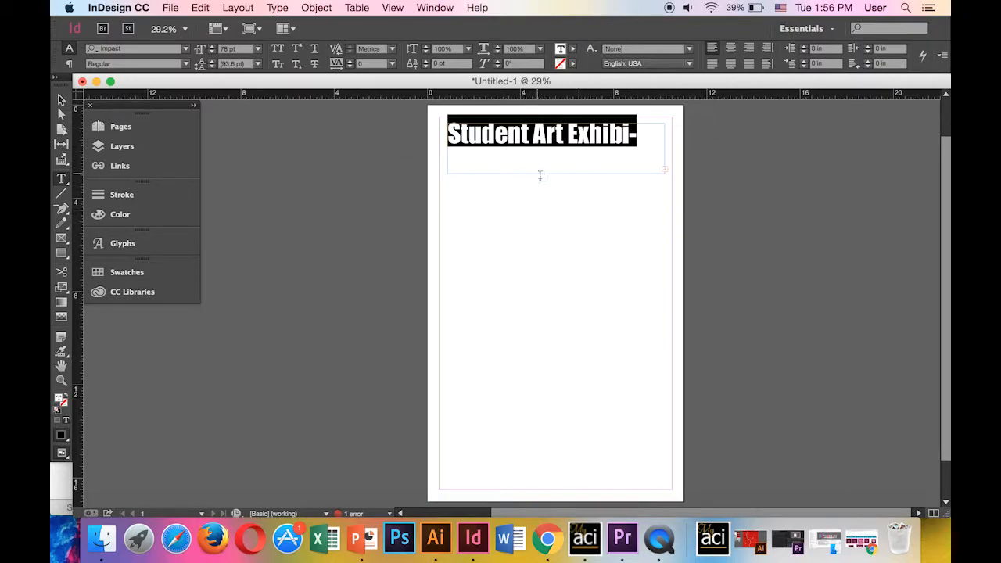
left_click(211, 52)
left_click(211, 52)
left_click(211, 53)
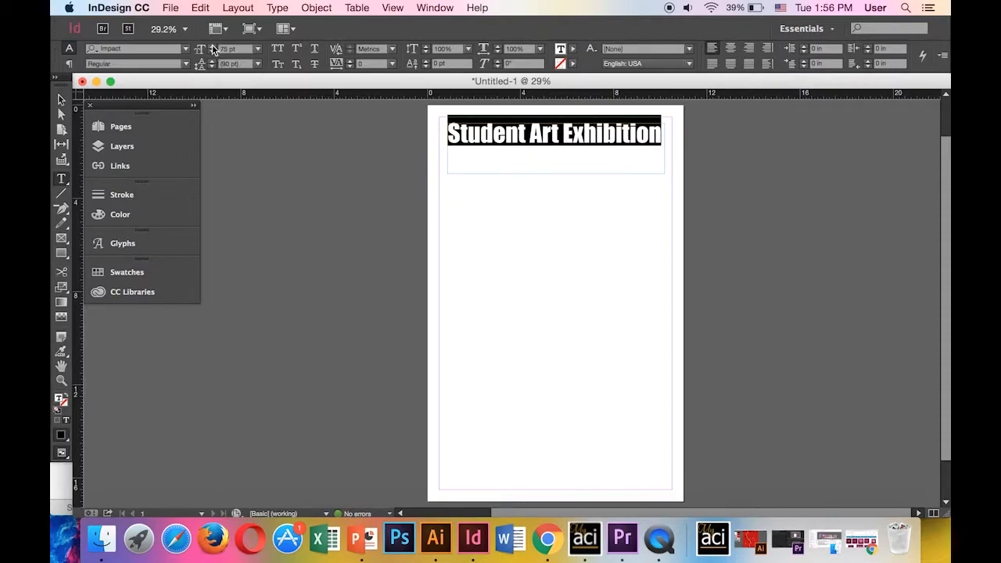
left_click(212, 46)
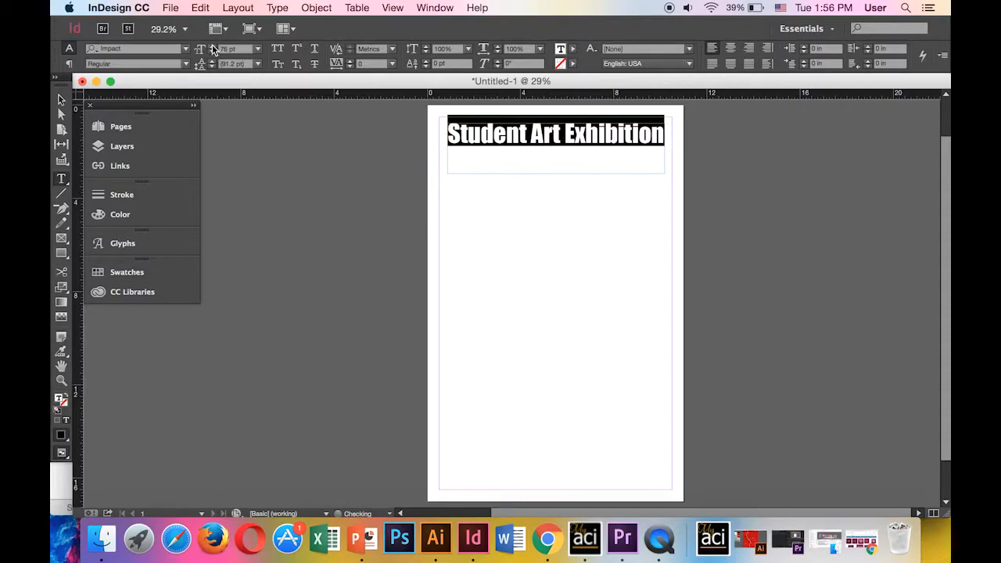
Stretch the heading slightly taller and reset tracking to 0 after trying 50 and -10
left_click(350, 61)
left_click(350, 61)
left_click(350, 61)
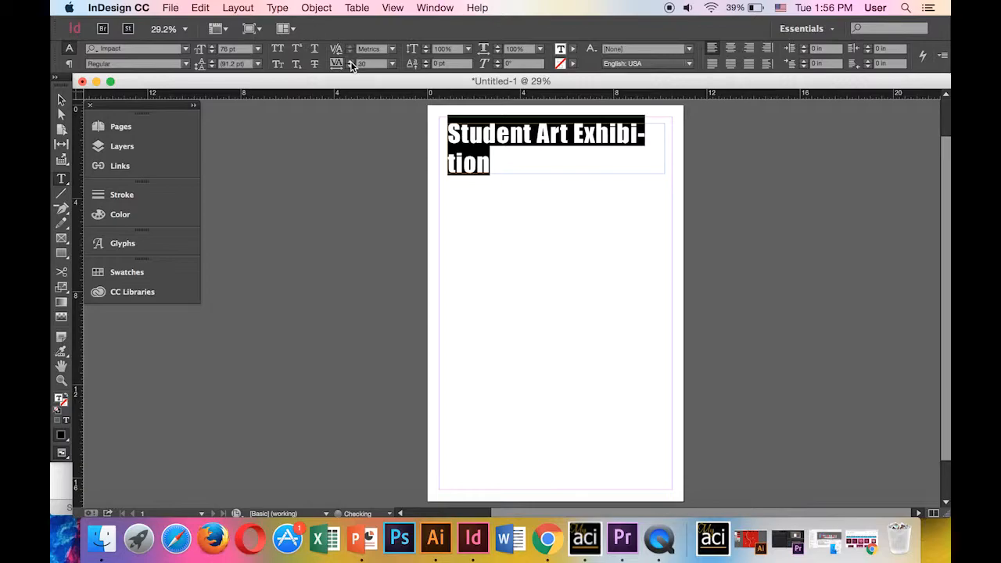
left_click(350, 61)
left_click(350, 61)
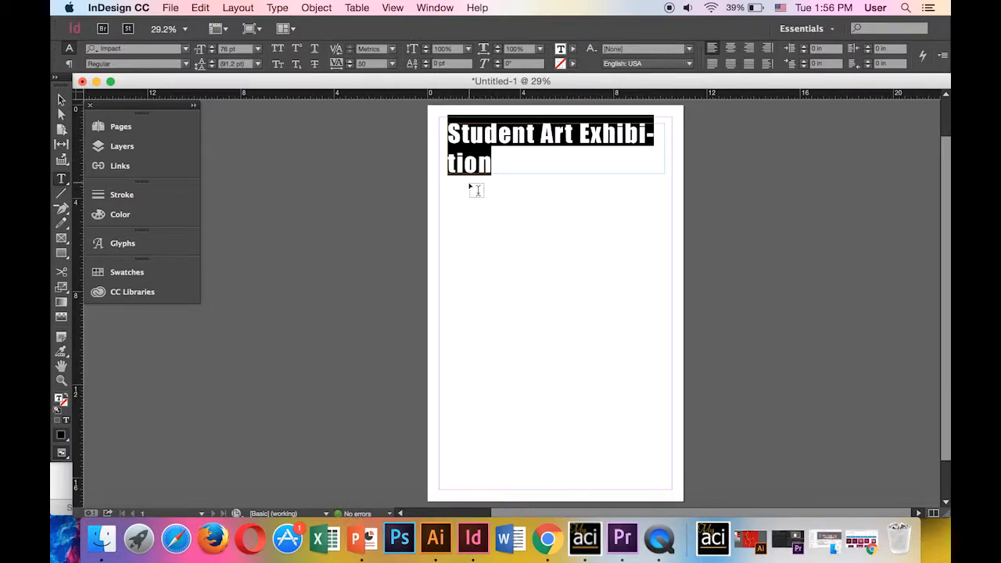
left_click(426, 47)
left_click(426, 47)
left_click(426, 47)
left_click(426, 47)
left_click(426, 47)
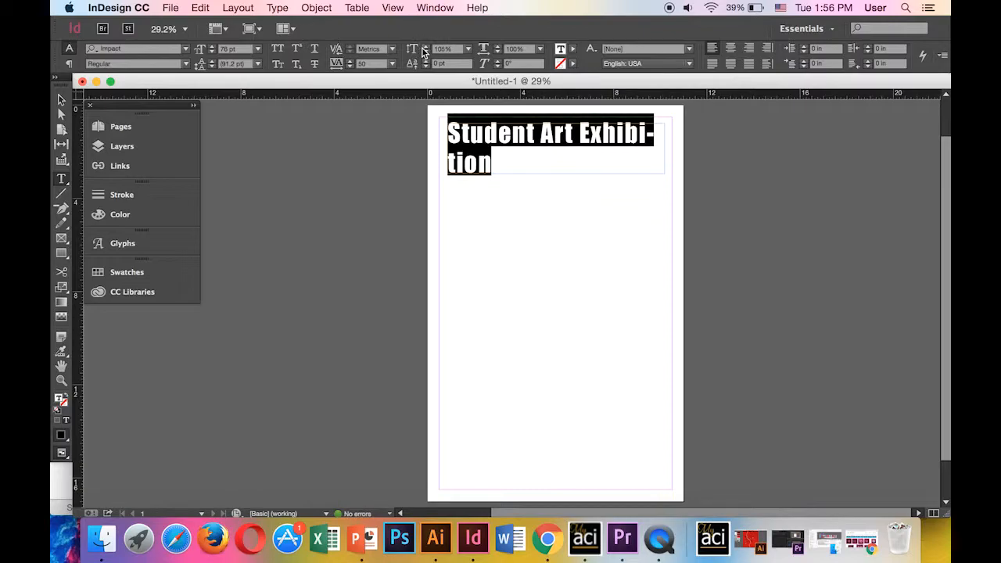
left_click(351, 67)
left_click(351, 67)
left_click(351, 67)
left_click(351, 67)
left_click(351, 67)
left_click(351, 67)
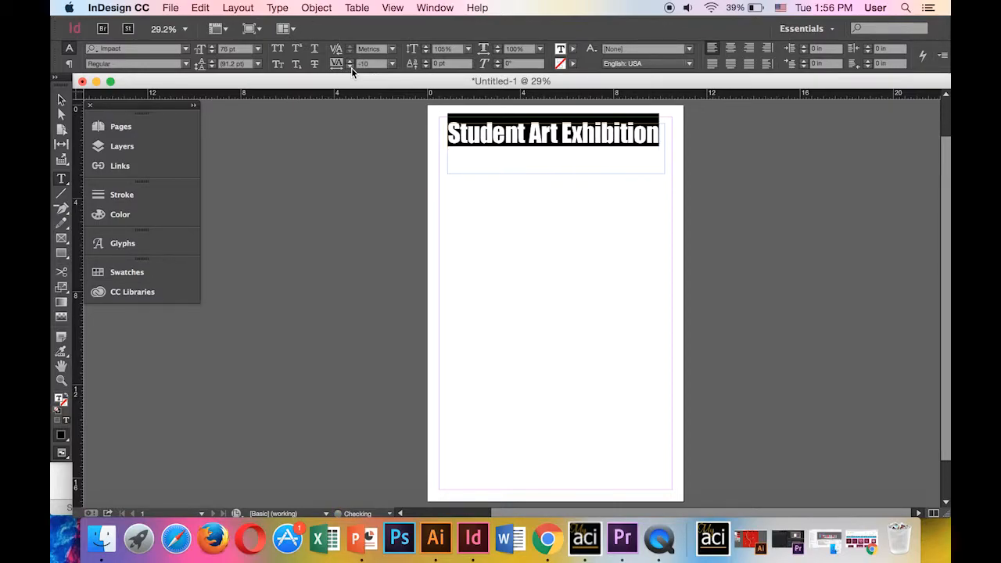
left_click(351, 60)
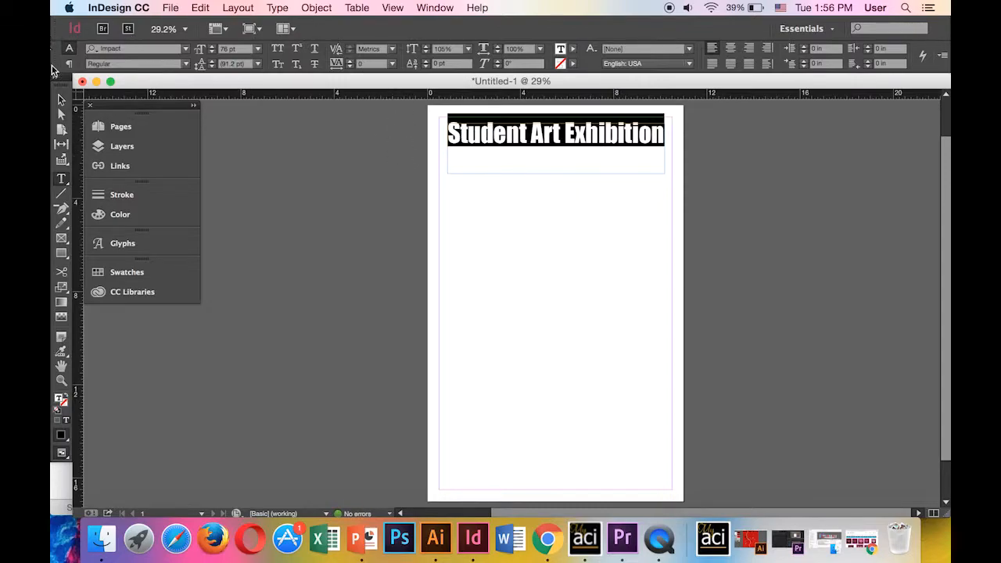
Deselect, then reselect the whole heading and leave text editing with its frame selected
left_click(62, 100)
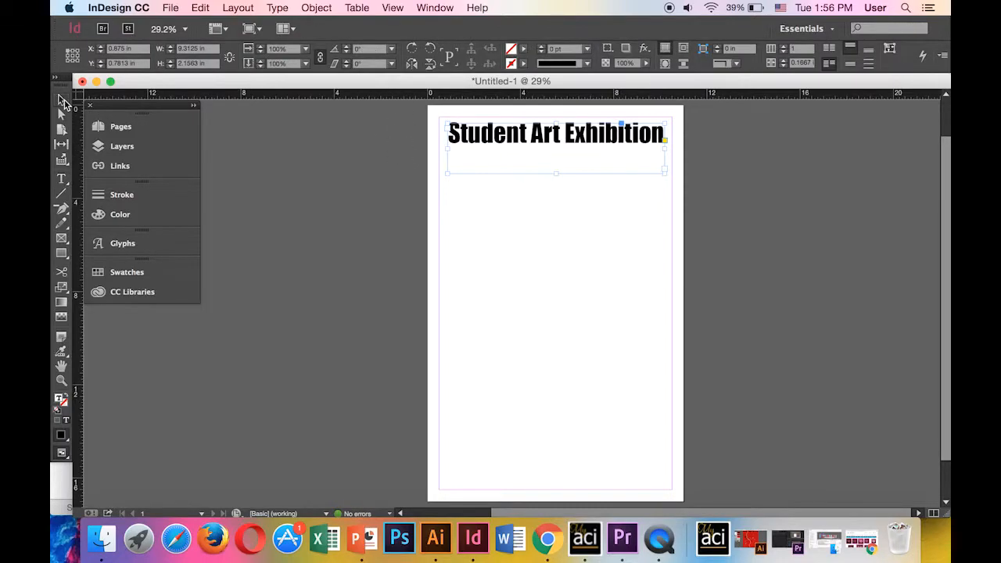
left_click(375, 206)
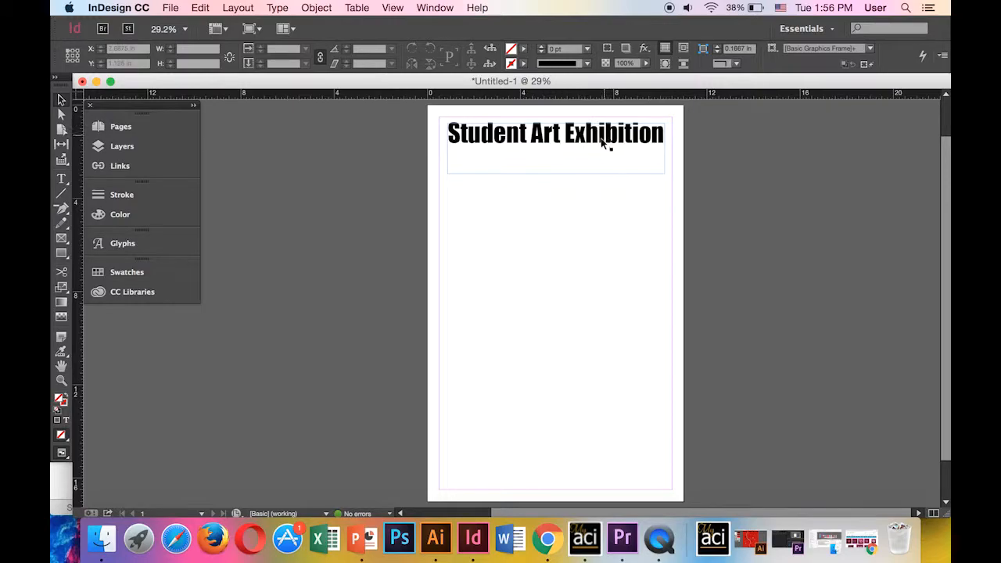
double_click(582, 135)
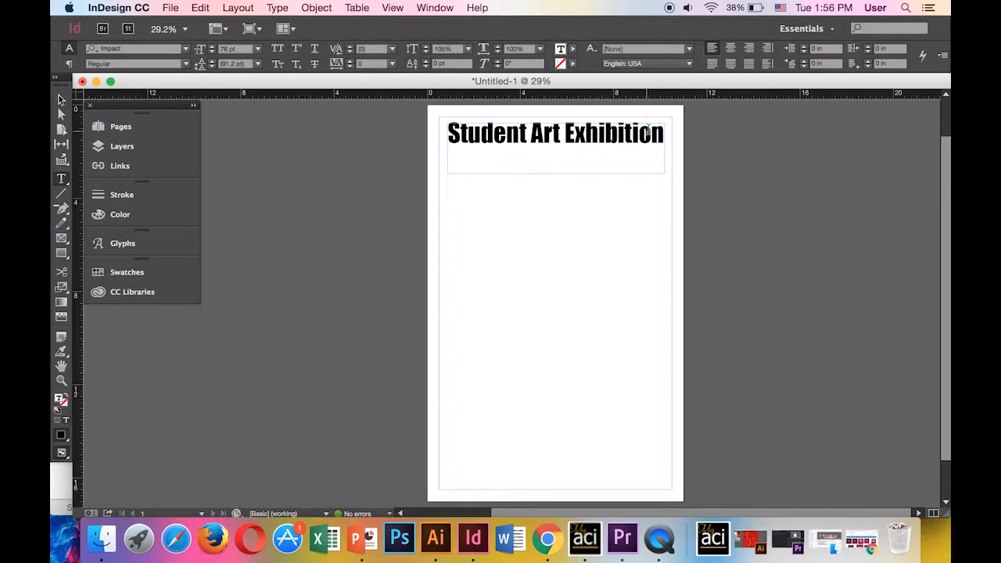
left_click_drag(663, 135, 431, 129)
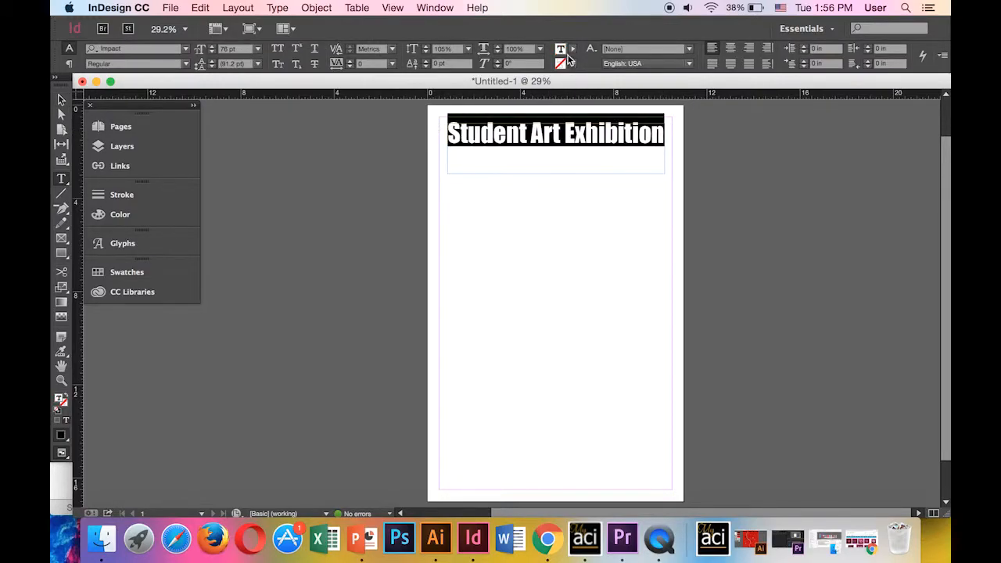
key("Escape")
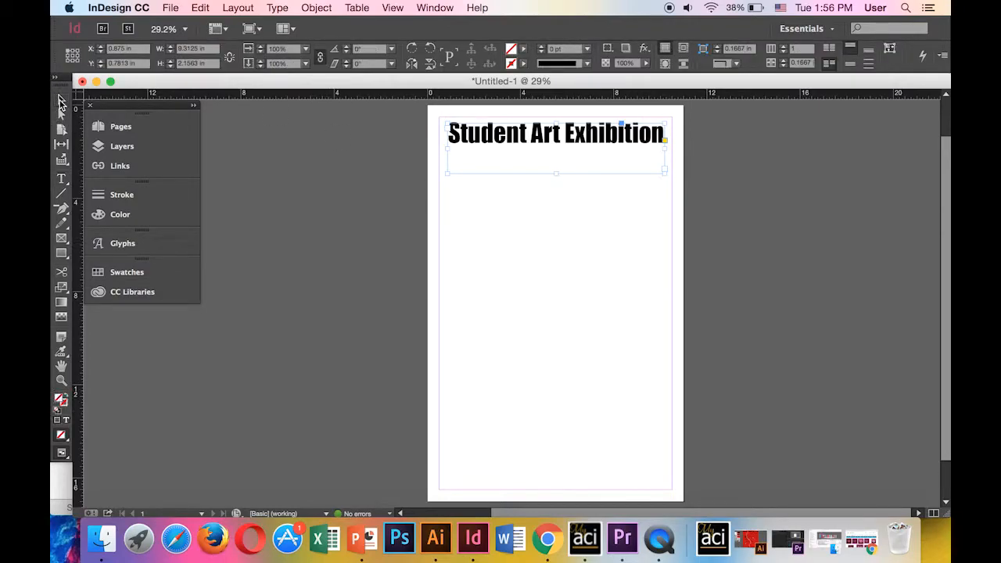
left_click(61, 178)
Draw a frame below the heading with 'Triton Art Gallery' and 'Decker Auditorium' at 38 pt
left_click_drag(461, 222, 652, 268)
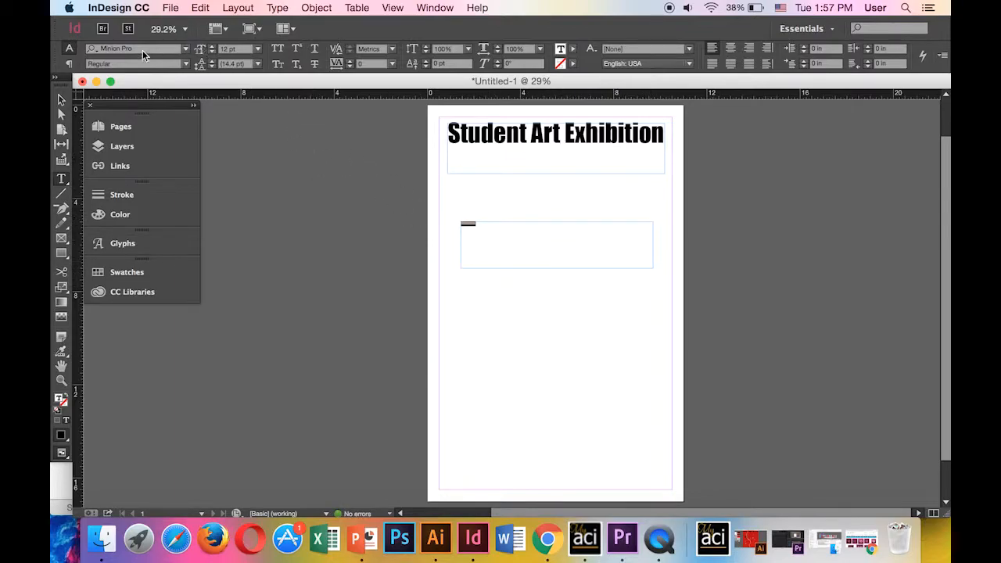
left_click(210, 47)
left_click(210, 47)
left_click(210, 47)
left_click(211, 47)
left_click(210, 47)
left_click(210, 47)
left_click(210, 47)
left_click(210, 47)
left_click(210, 47)
left_click(210, 47)
key("BackSpace")
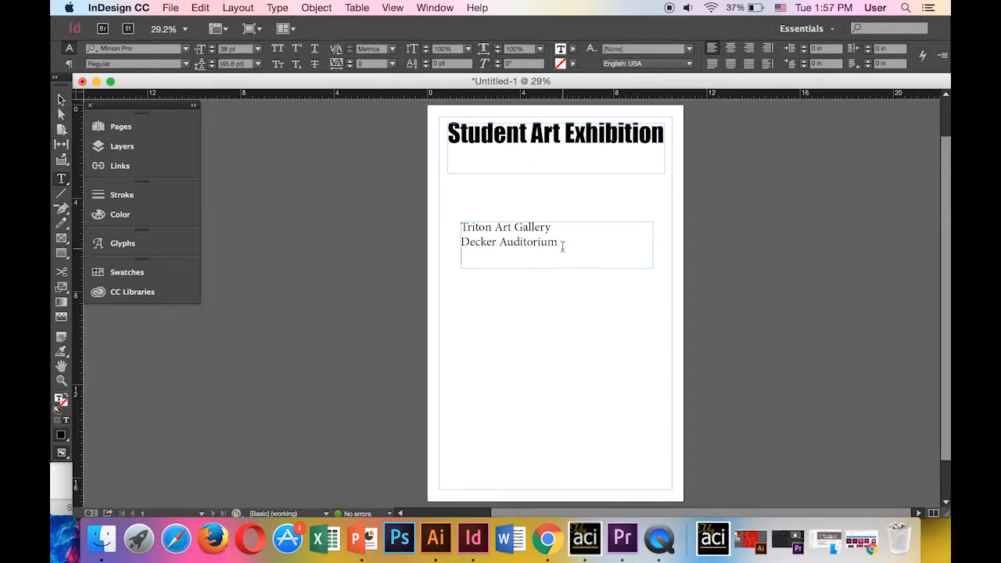
Select both venue lines and try the Julietta and Apple Chancery fonts on them
left_click_drag(566, 247, 415, 219)
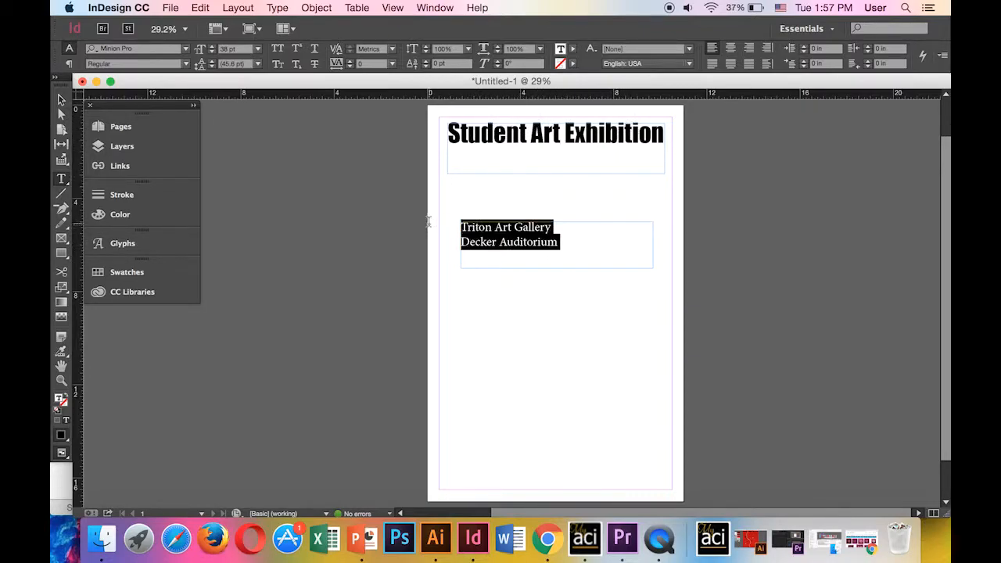
left_click(186, 49)
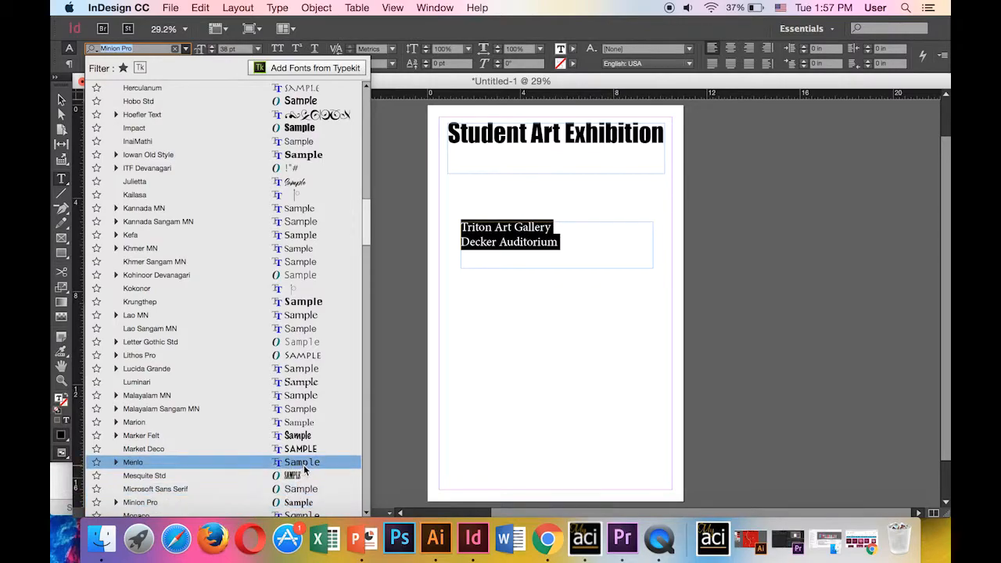
scroll(303, 463, "up", 1)
scroll(308, 464, "down", 4)
scroll(307, 465, "down", 1)
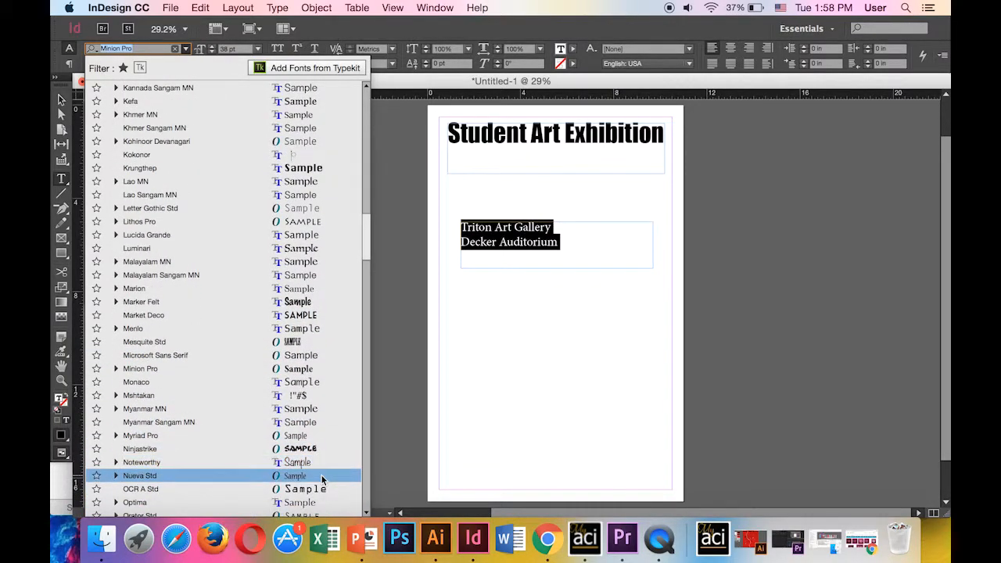
scroll(321, 478, "down", 3)
type("j")
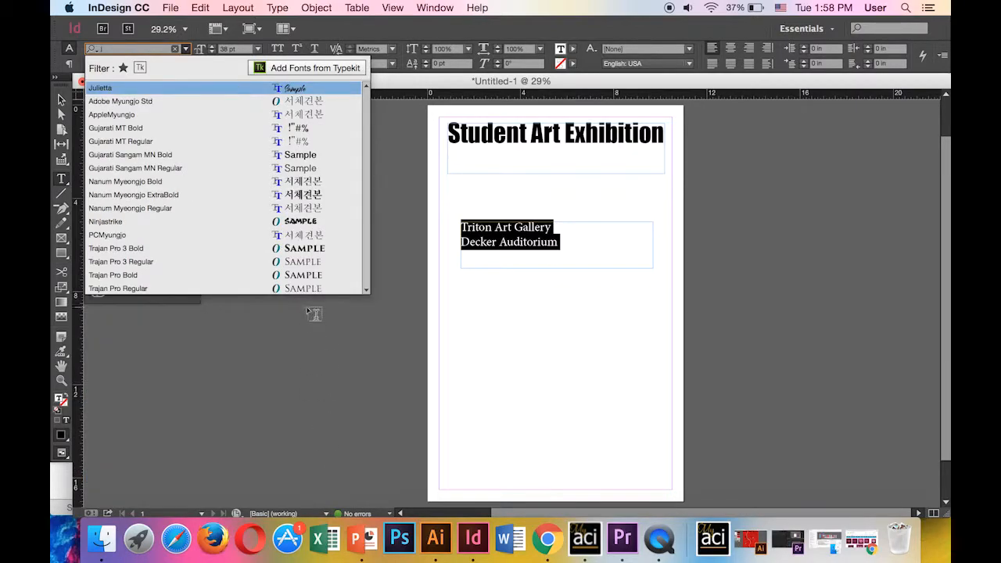
left_click(296, 94)
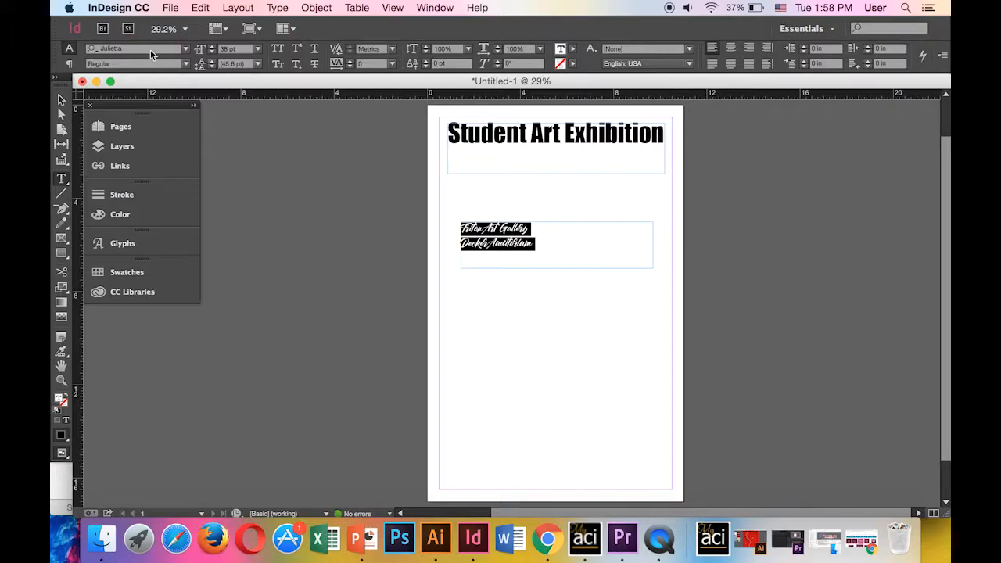
left_click(186, 49)
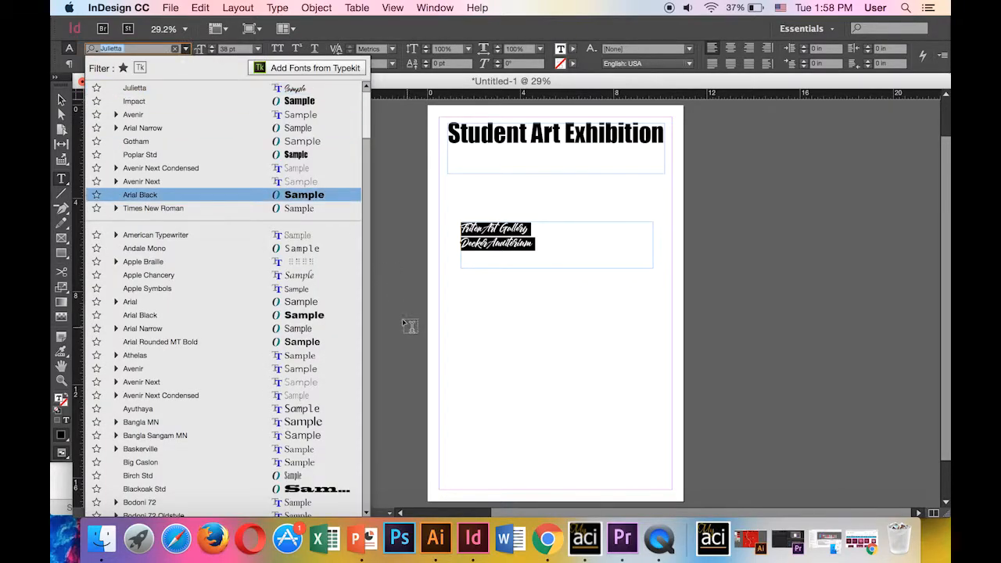
left_click(324, 275)
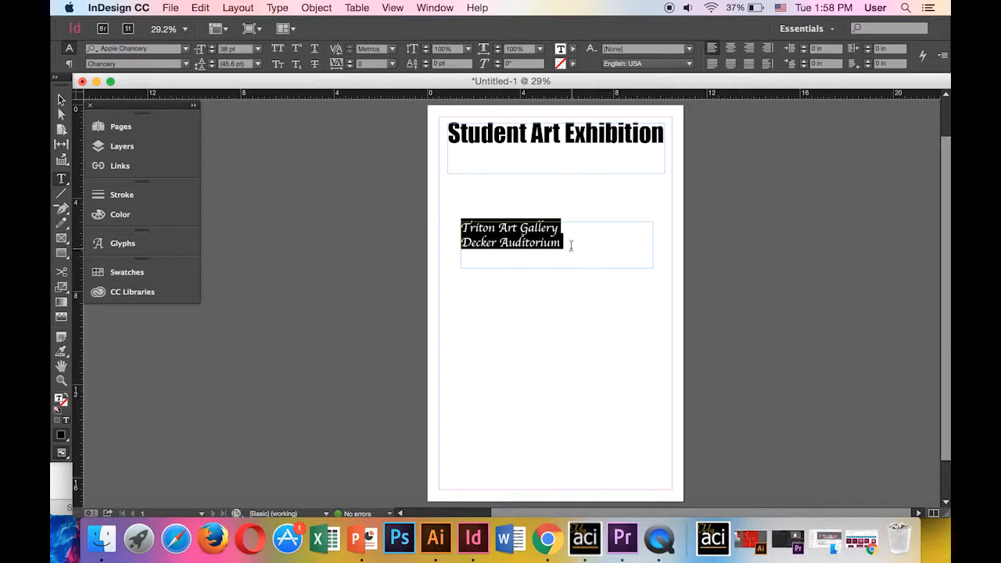
Enlarge the venue lines to 63 pt and set them in American Typewriter
left_click(214, 47)
left_click(213, 47)
left_click(214, 47)
left_click(213, 47)
left_click(213, 47)
left_click(213, 47)
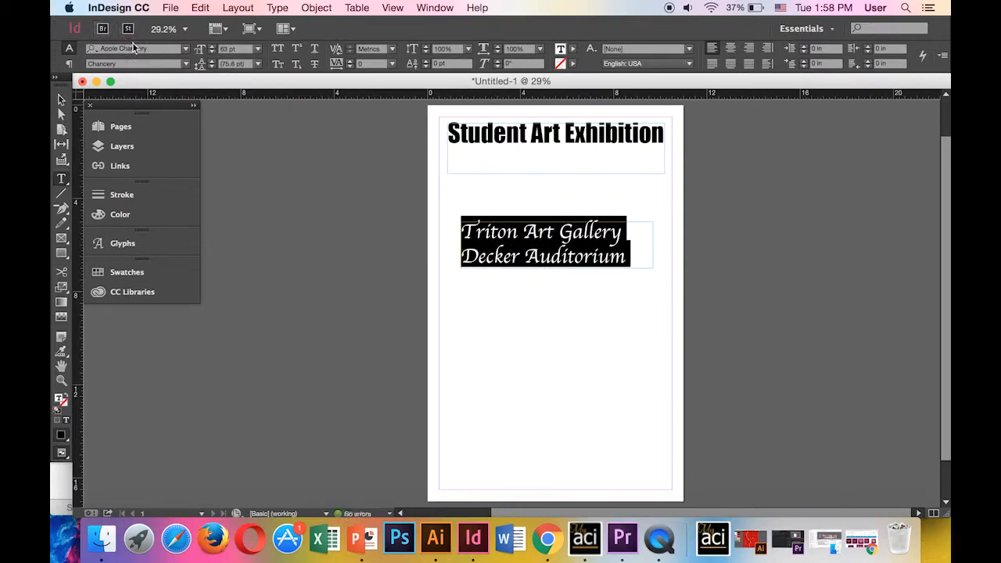
left_click(185, 48)
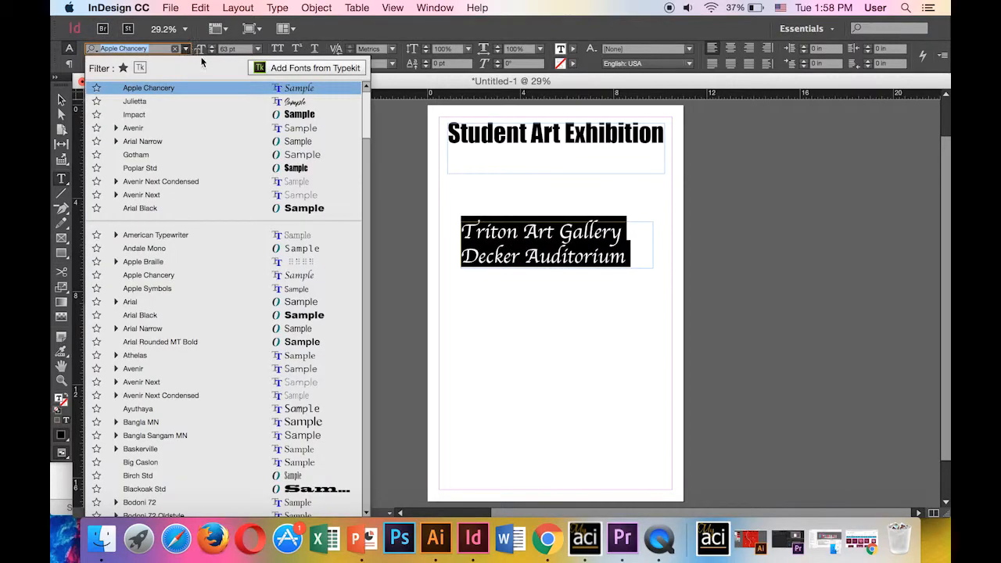
left_click(326, 234)
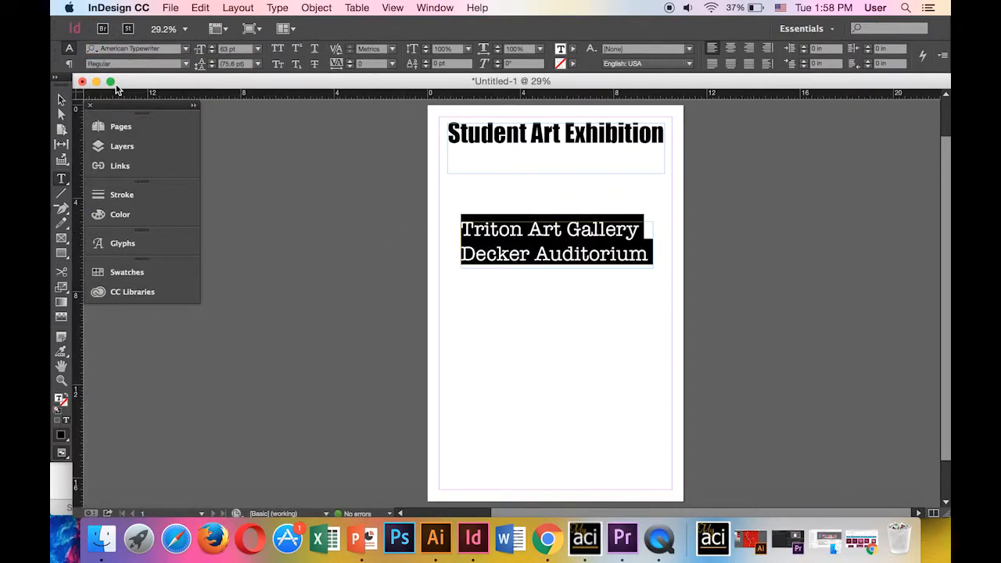
Move the venue frame up under the heading and draw an empty date frame mid-page
left_click(61, 100)
left_click_drag(549, 231, 549, 191)
scroll(551, 191, "down", 2)
scroll(603, 165, "up", 1)
left_click(512, 266)
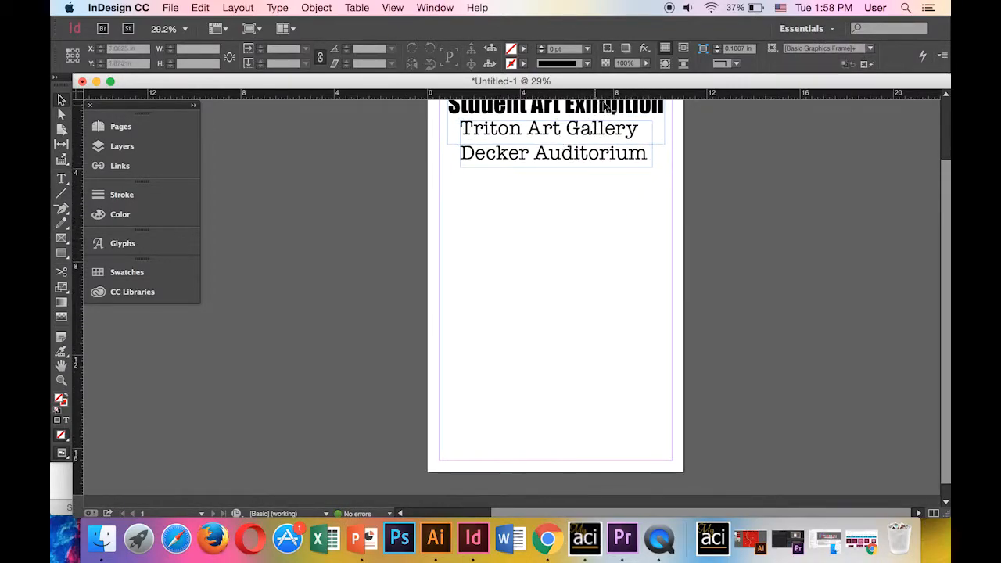
left_click(61, 178)
left_click_drag(479, 240, 641, 303)
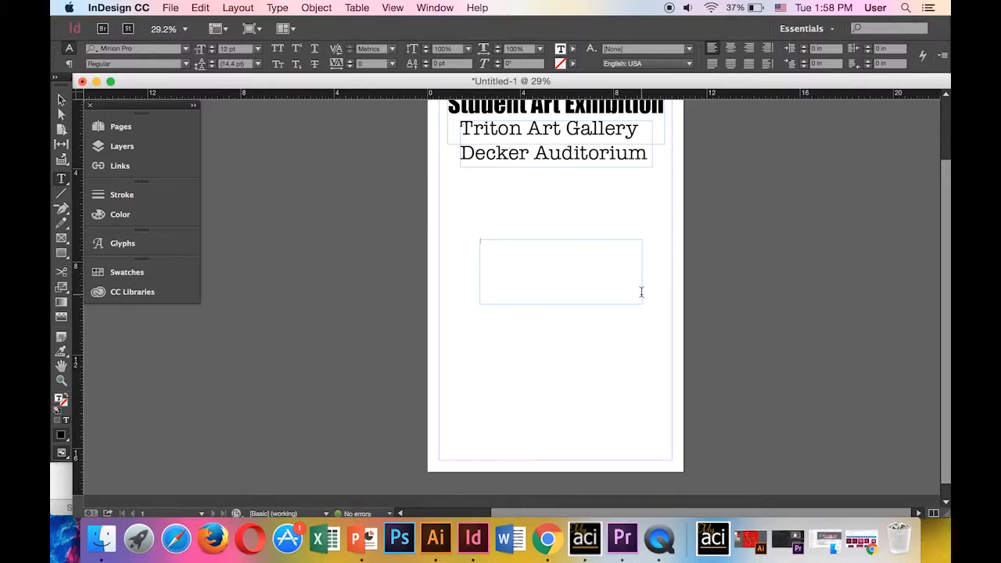
Type 'April 22- May 3' at 48 pt and rewrite it numerically as '4.22- 5.3'
left_click(216, 49)
type("April 22-")
type("May 3")
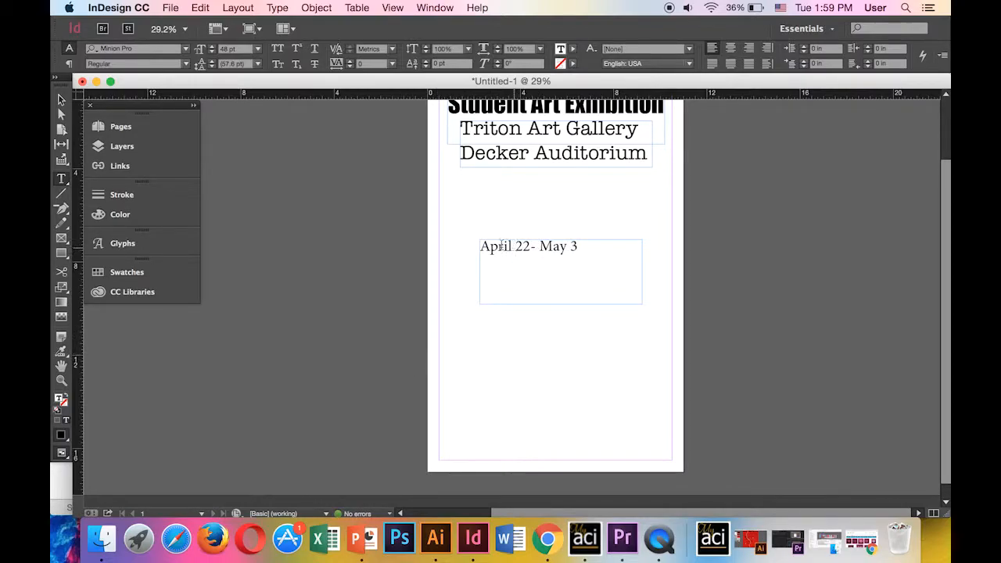
left_click_drag(512, 245, 438, 237)
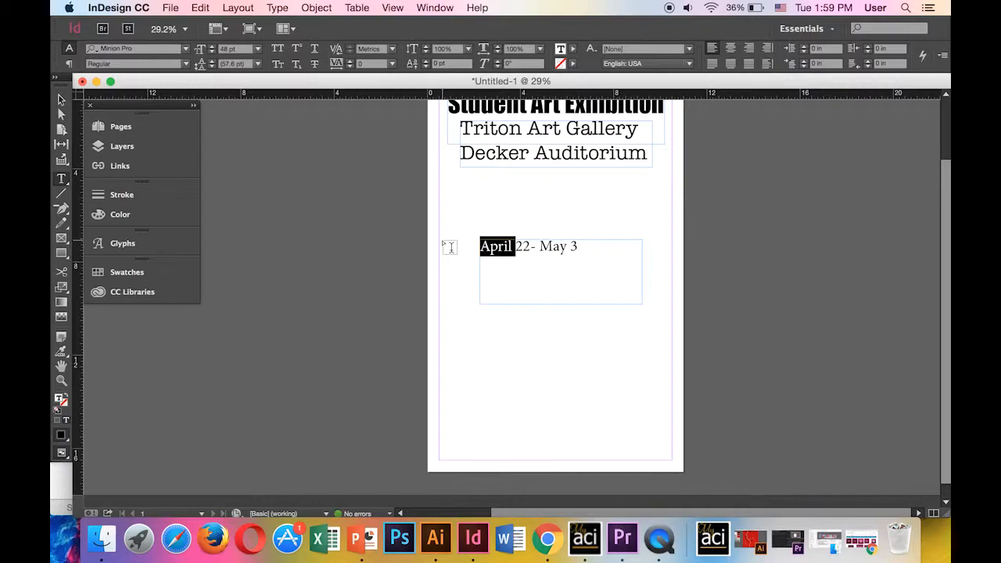
type("4.")
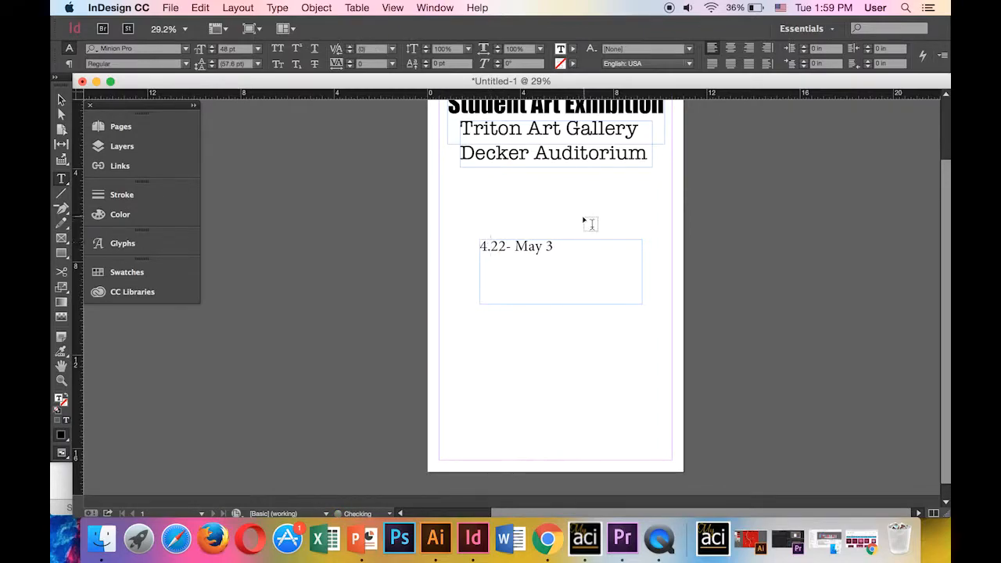
left_click_drag(545, 245, 516, 248)
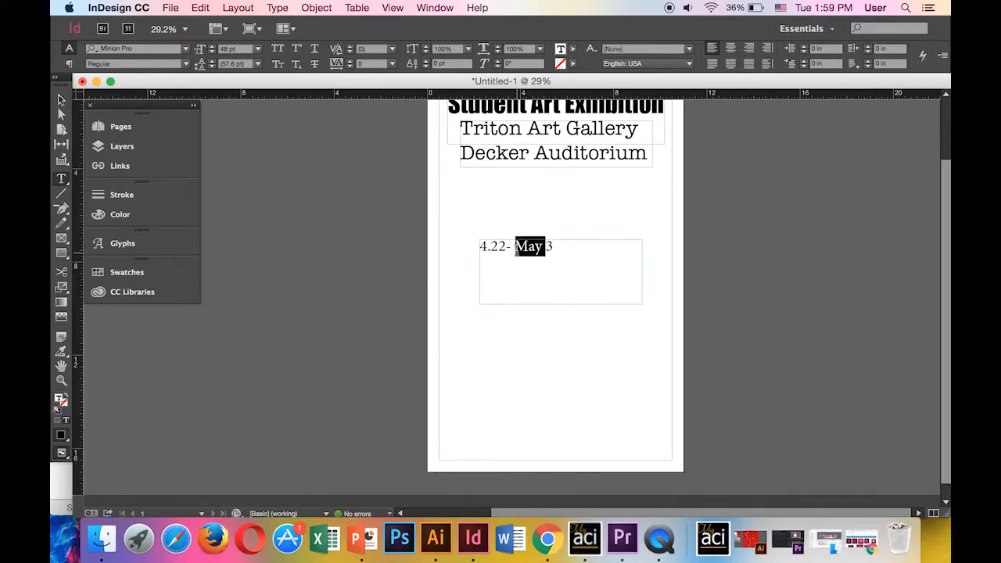
type("5.")
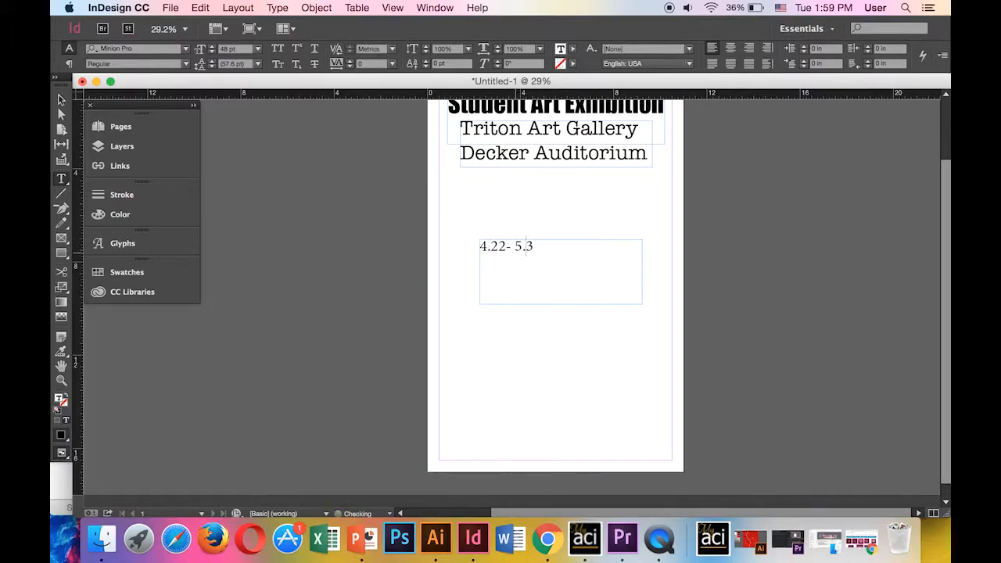
left_click_drag(536, 249, 440, 232)
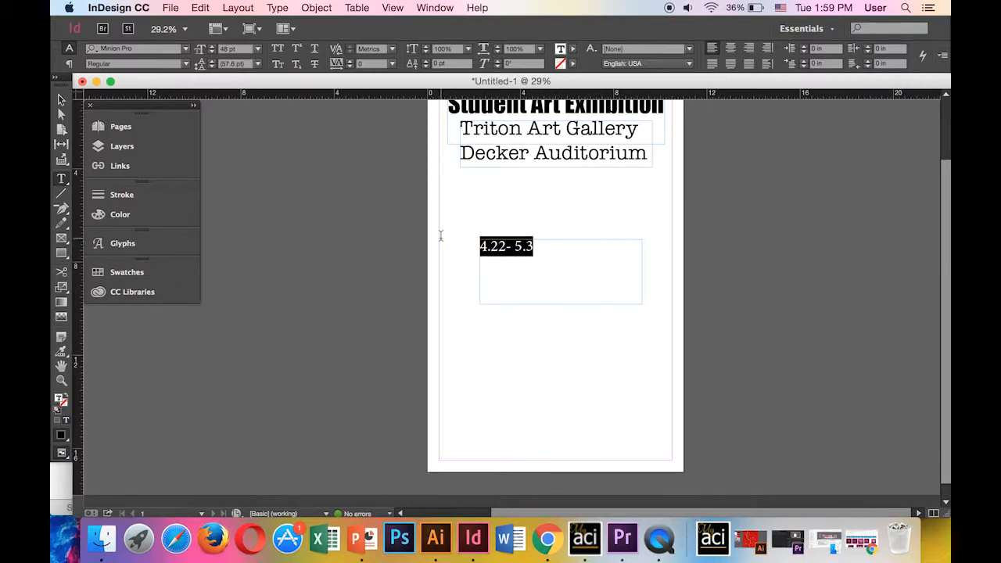
Enlarge the date text to 125 pt
left_click(213, 52)
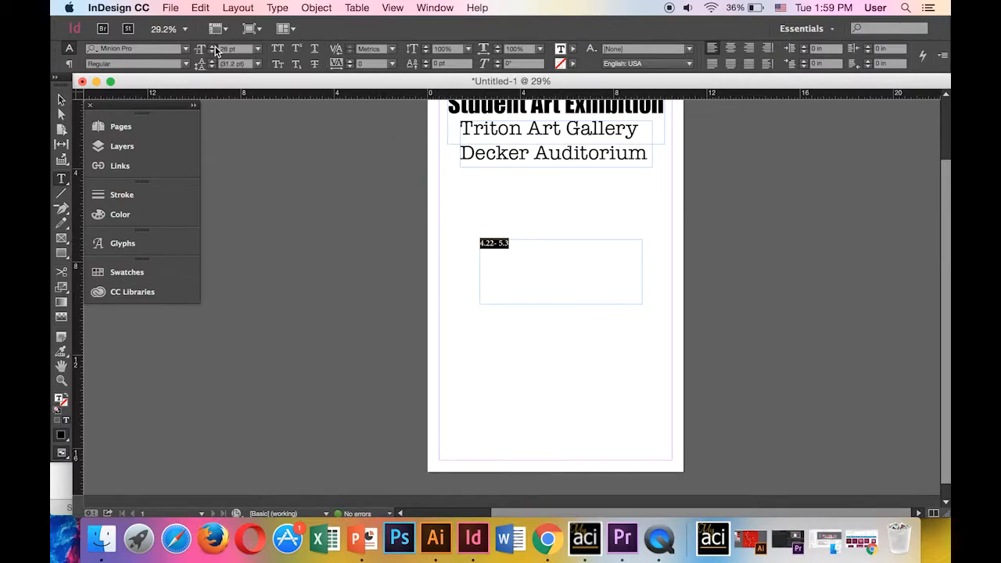
left_click(212, 46)
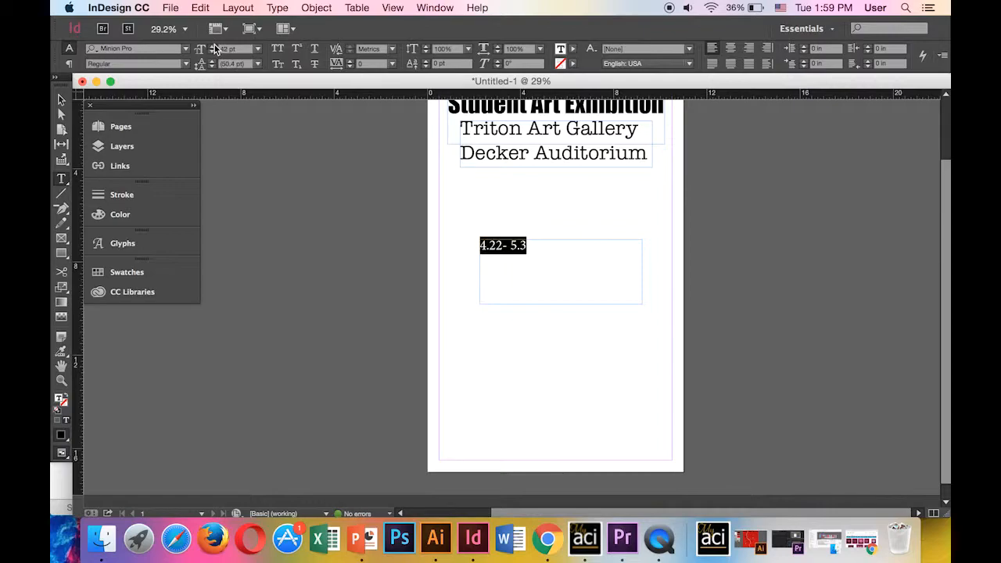
left_click(214, 47)
left_click(214, 48)
left_click(214, 48)
left_click(214, 48)
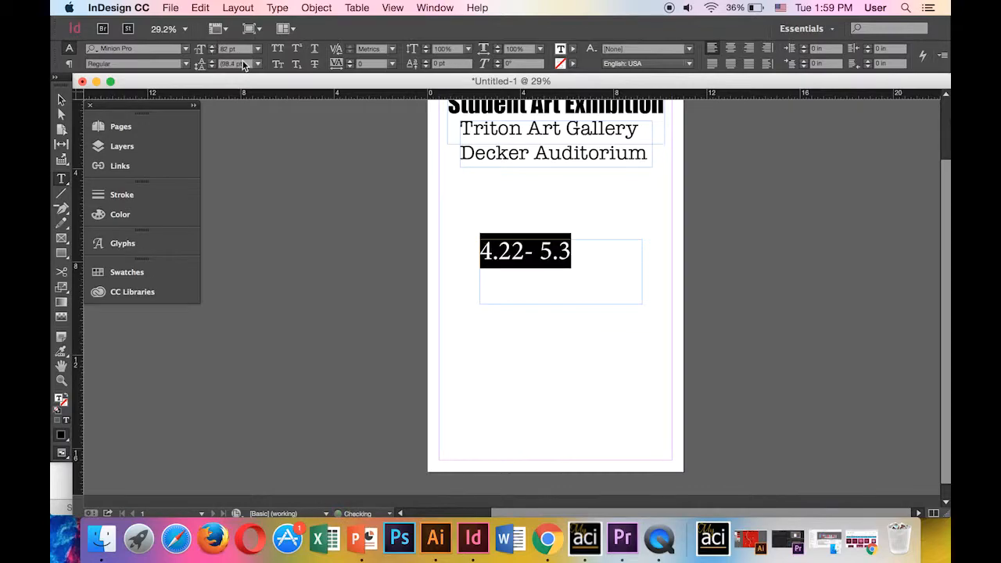
double_click(225, 49)
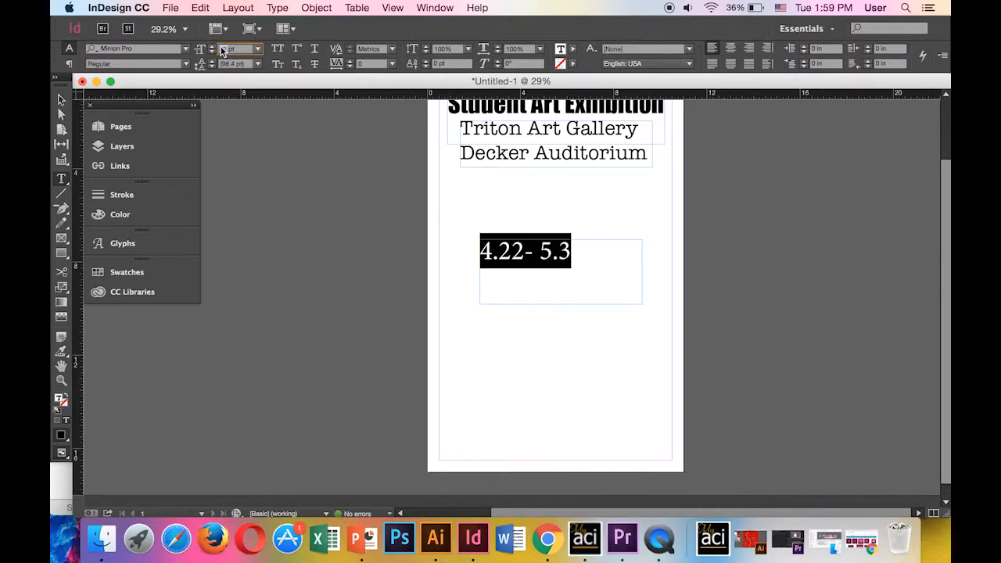
type("125")
left_click(62, 100)
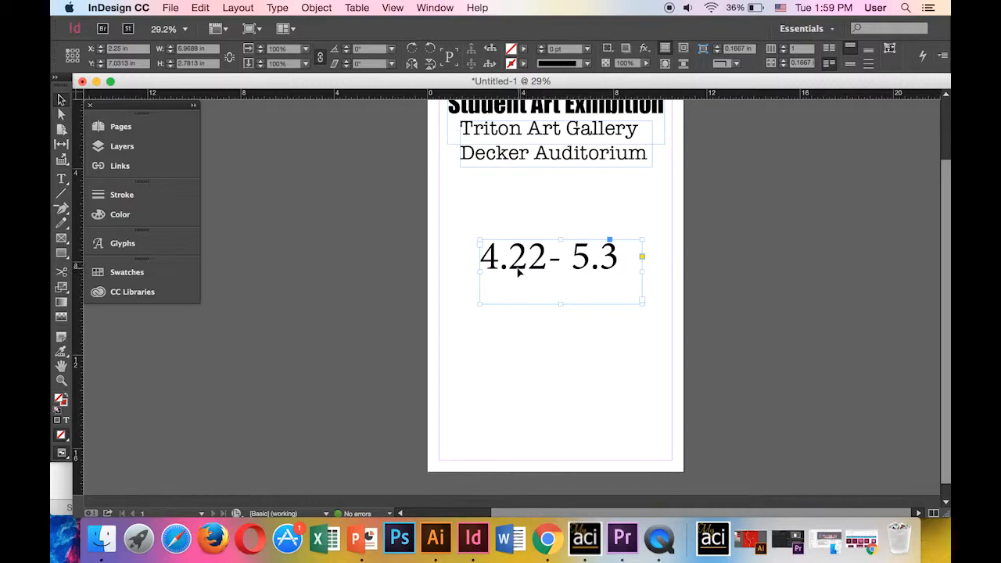
Move the date frame down to the bottom of the page
left_click_drag(515, 279, 518, 428)
left_click(600, 320)
scroll(545, 354, "up", 2)
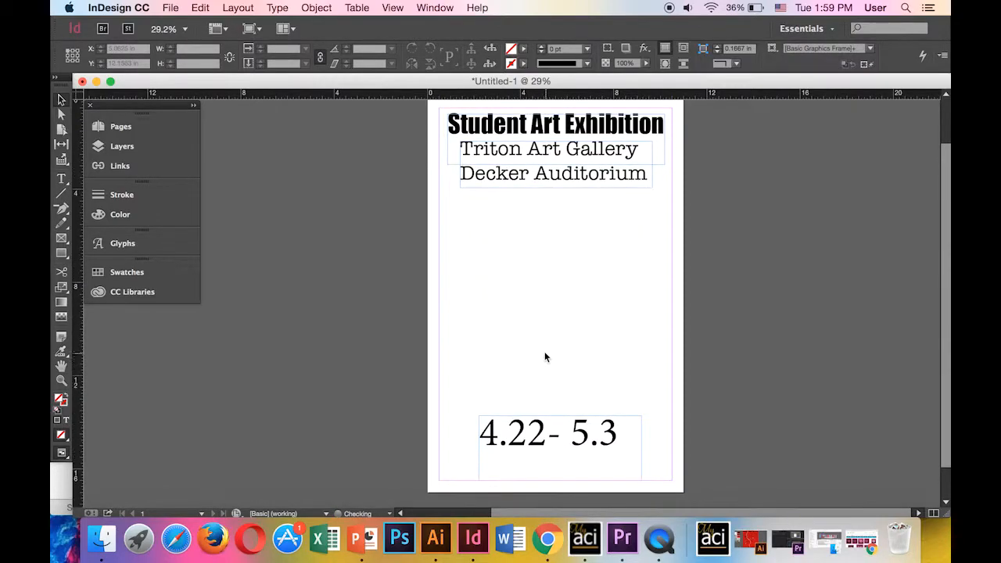
scroll(545, 354, "down", 3)
left_click_drag(521, 409, 523, 452)
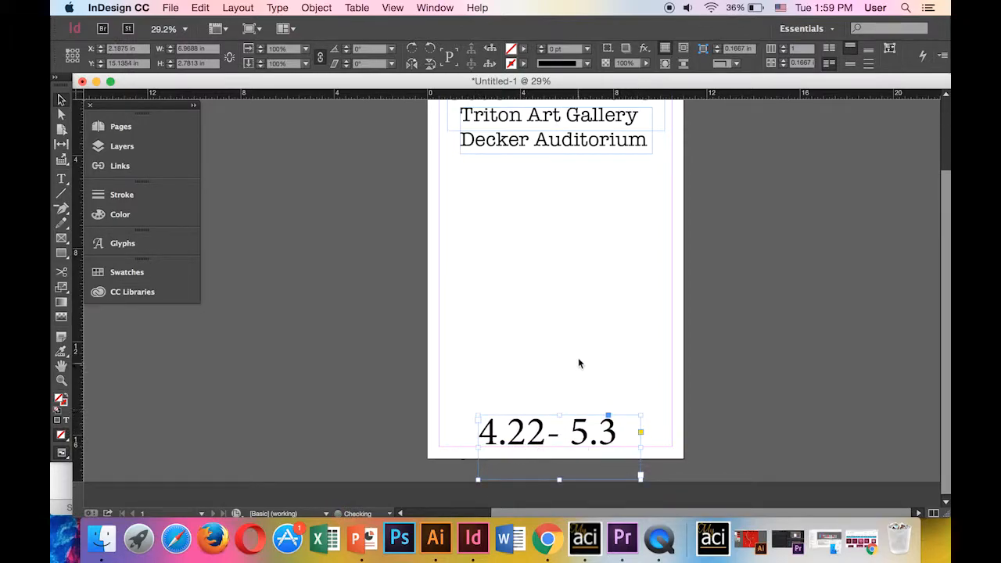
Add a space before the dash so the date reads '4.22 - 5.3'
left_click(645, 321)
left_click(548, 435)
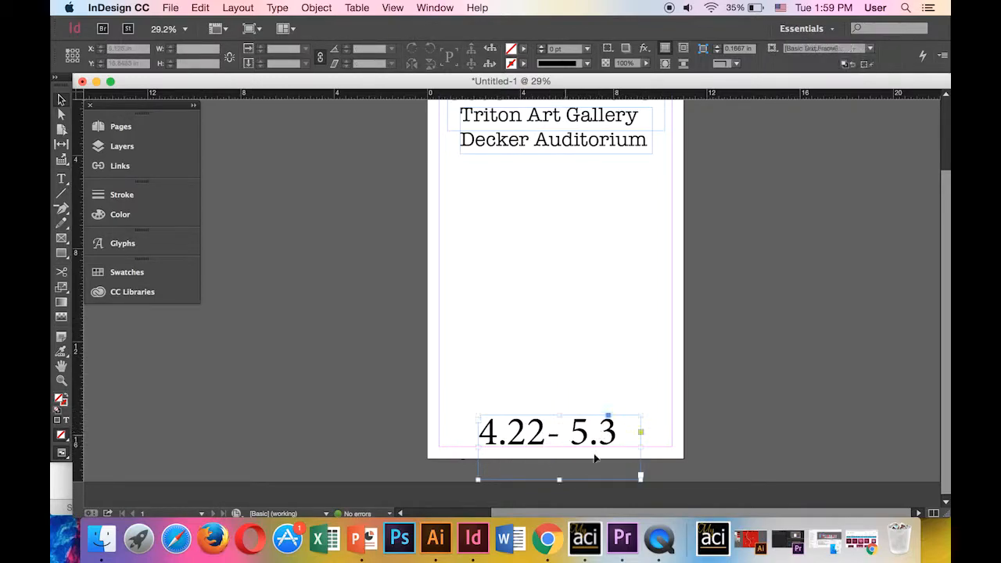
double_click(549, 439)
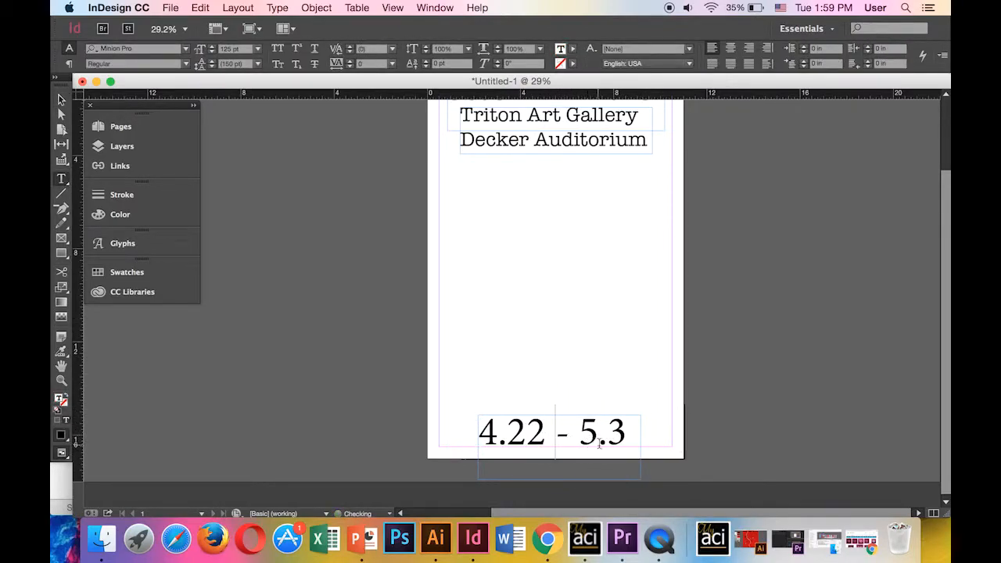
left_click(603, 360)
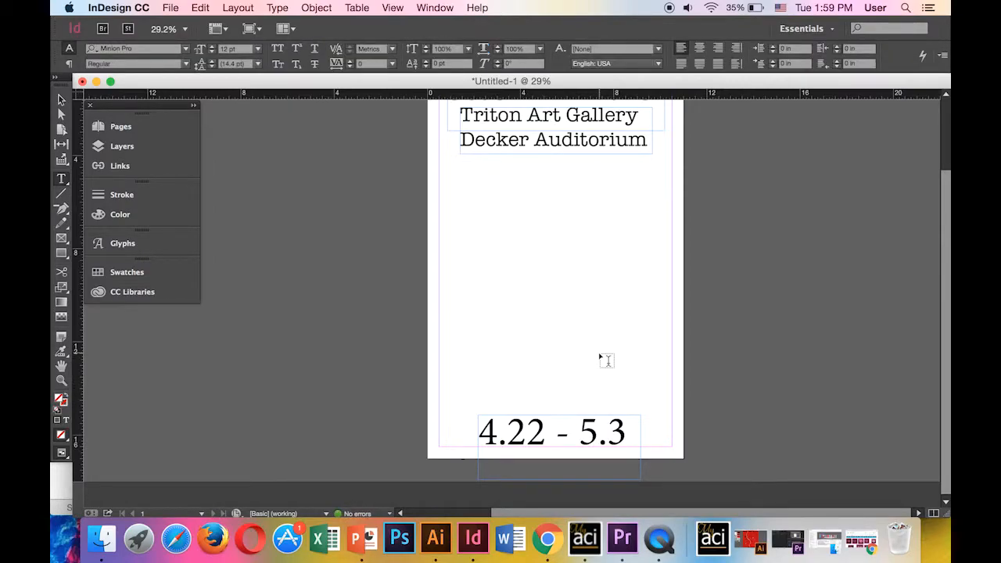
scroll(631, 277, "up", 3)
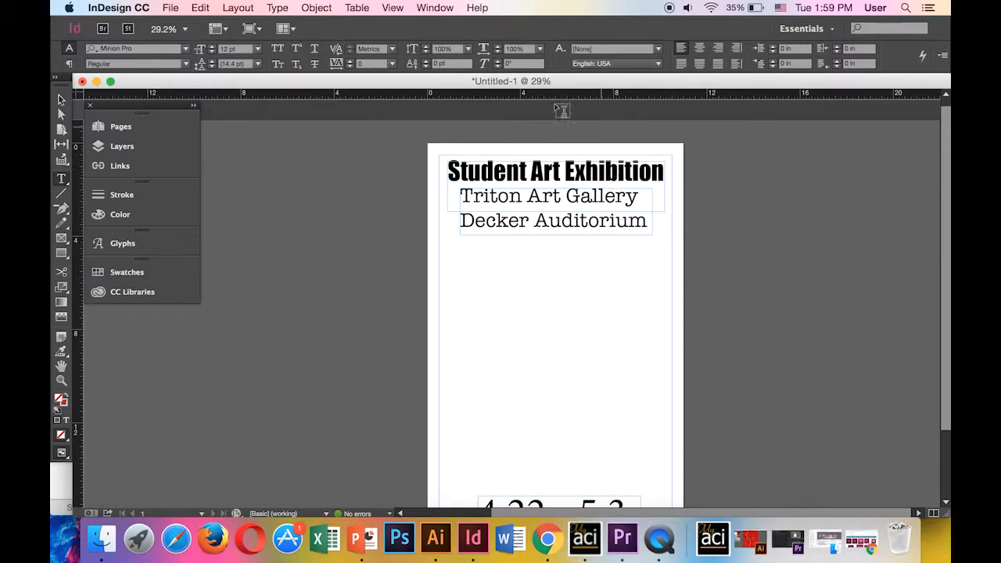
Reposition the heading frame with small nudges right and down
left_click(61, 100)
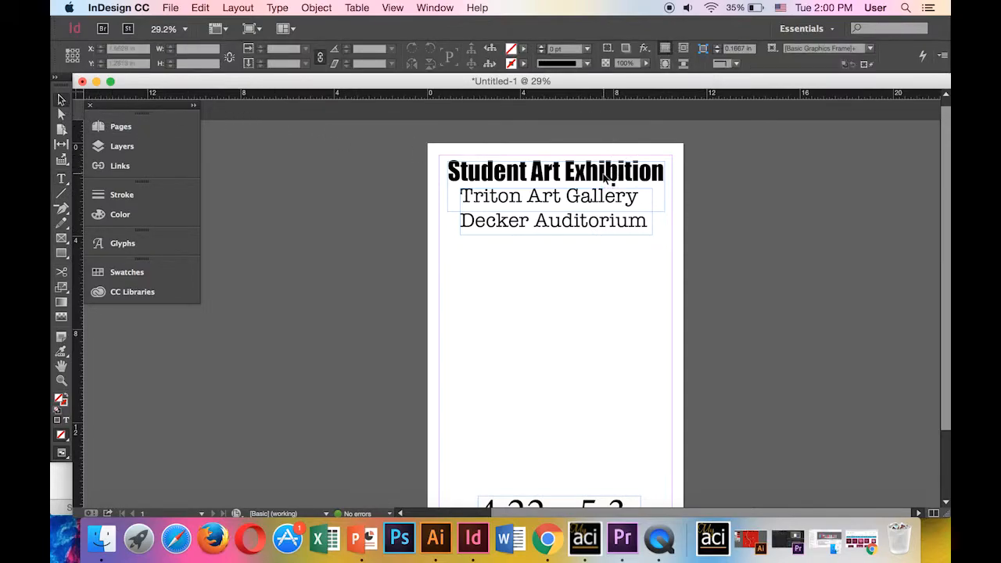
left_click_drag(572, 175, 565, 174)
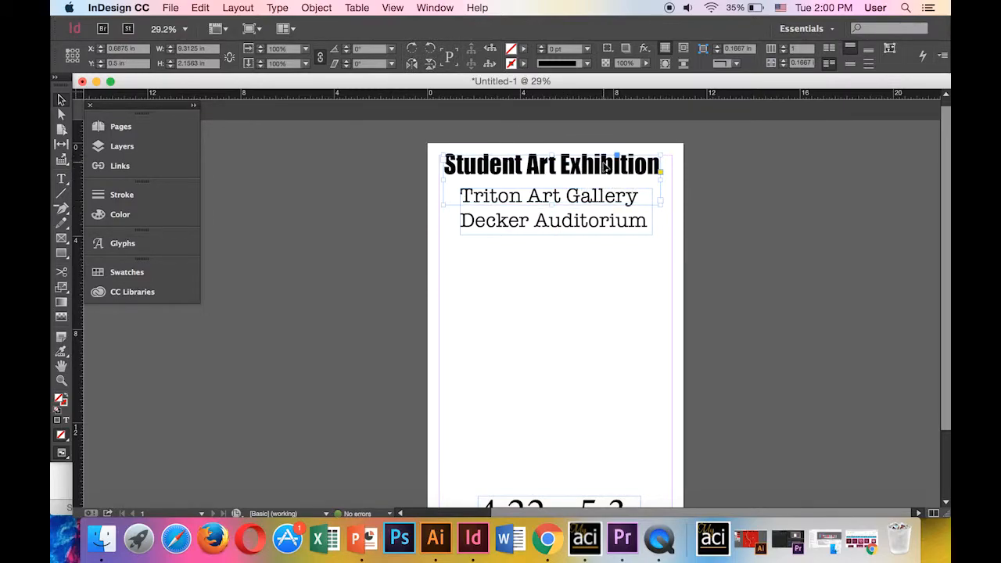
key("Right")
key("Right")
key("Right")
key("Right")
key("Down")
key("Down")
key("Down")
key("Down")
key("Right")
key("Right")
key("Right")
key("Right")
key("Right")
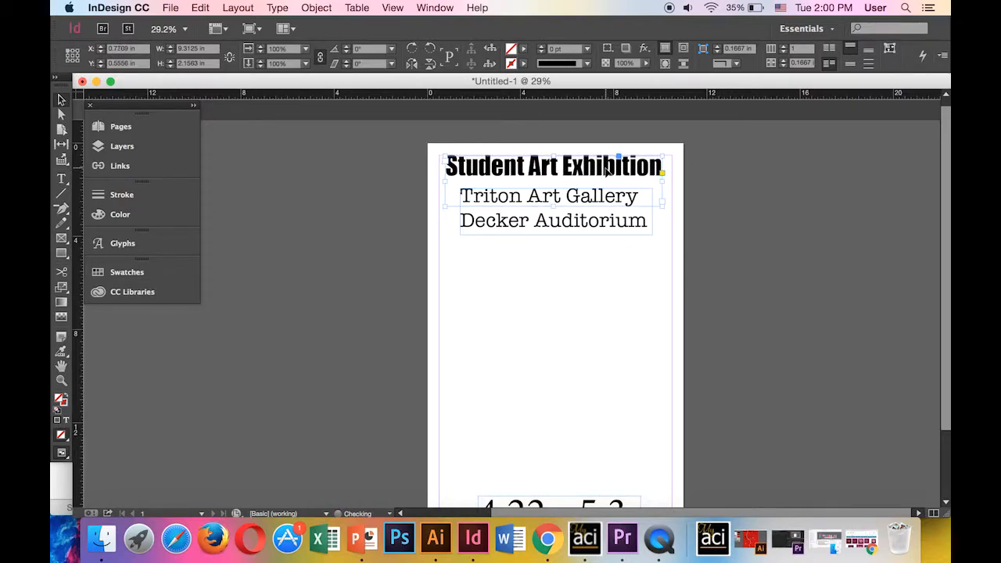
Drag out a horizontal guide near the top and a vertical guide at 0.8125 in
left_click_drag(264, 98, 292, 155)
left_click_drag(81, 344, 449, 354)
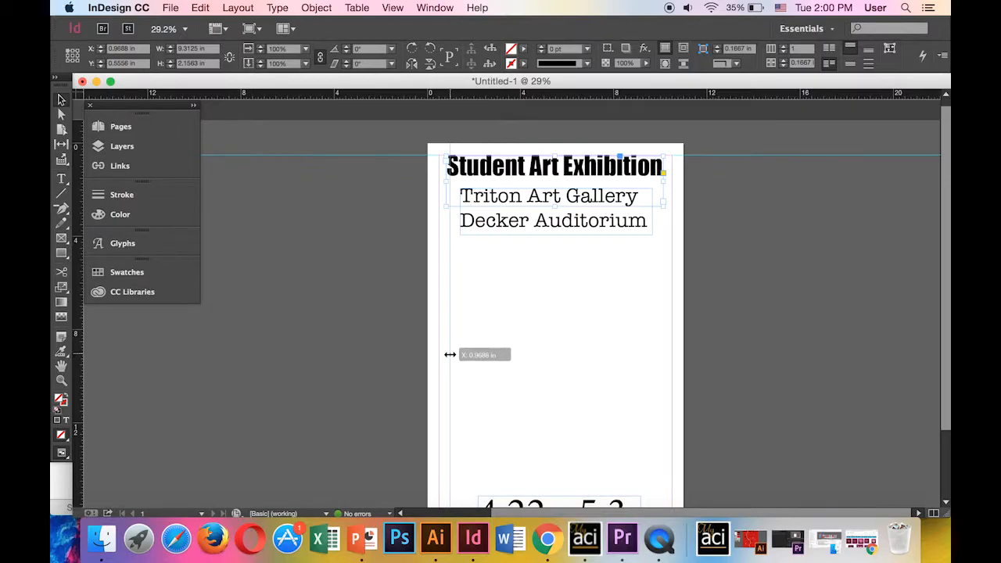
left_click_drag(450, 354, 330, 346)
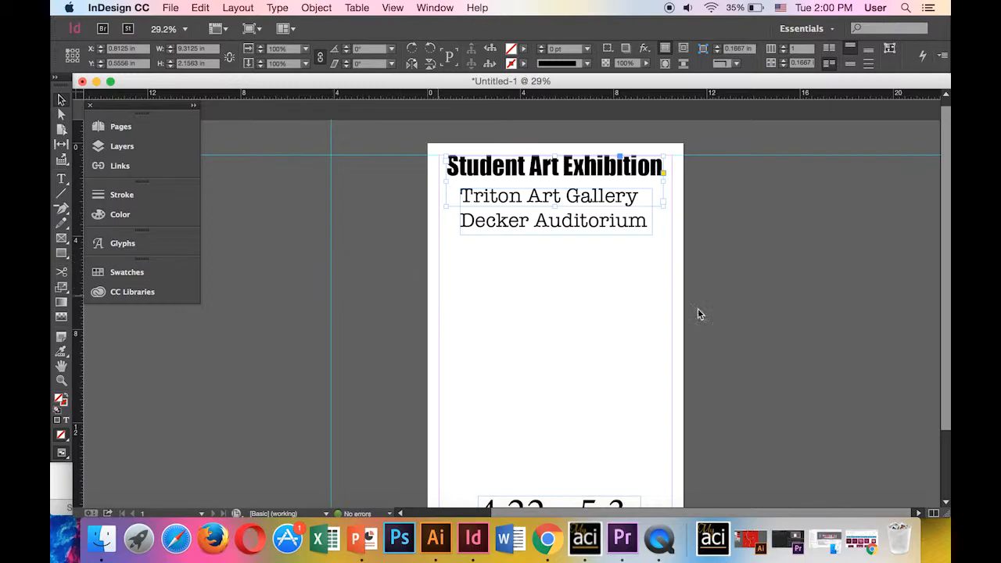
scroll(723, 304, "down", 3)
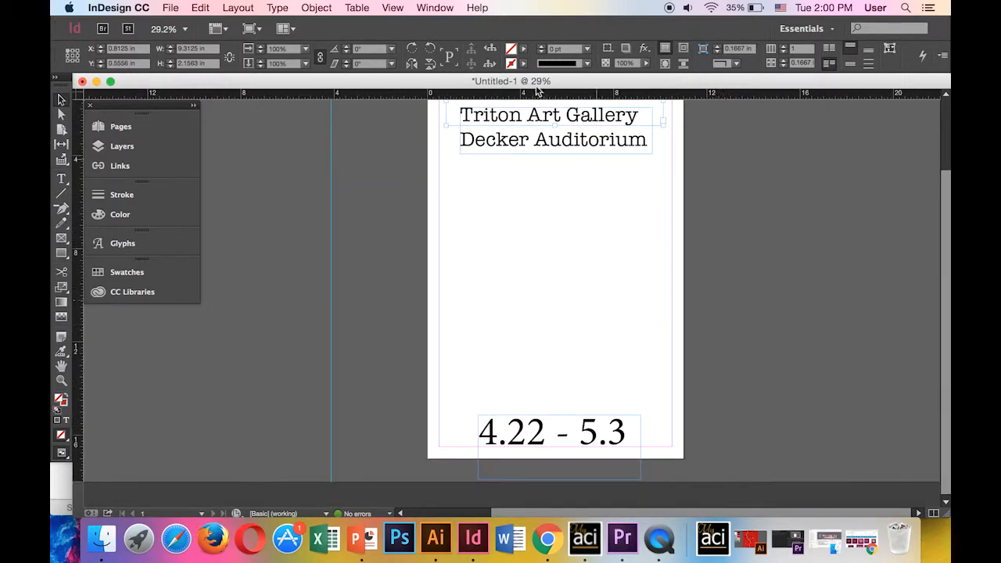
Zoom to 50% and draw an empty rectangle frame spanning the full 11 × 17 in page
left_click(435, 8)
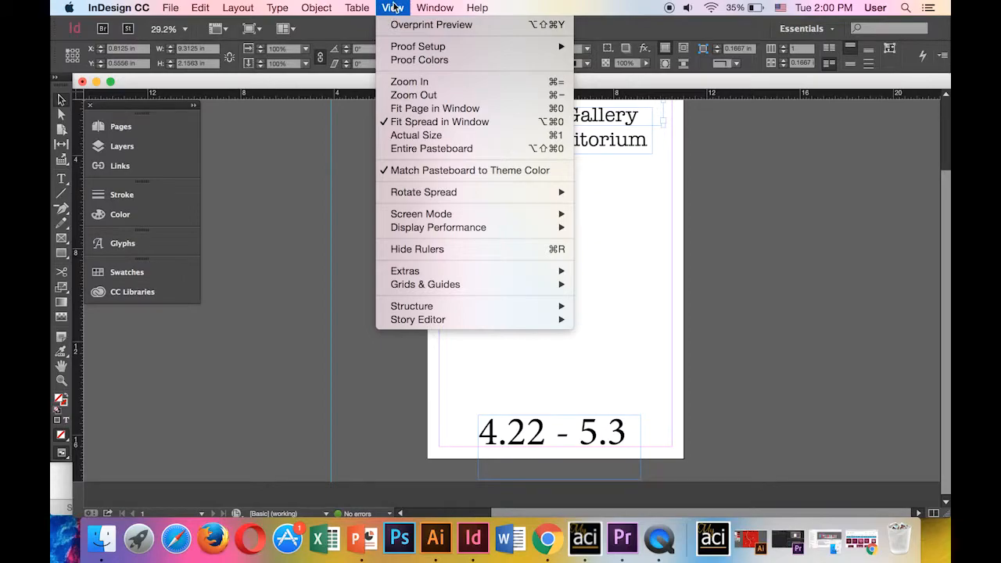
left_click(786, 273)
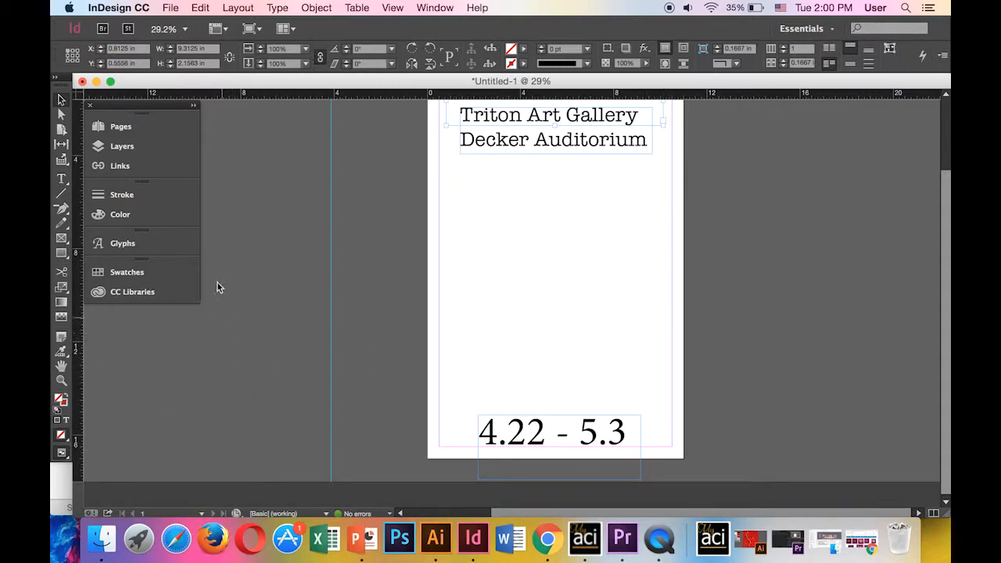
left_click(61, 237)
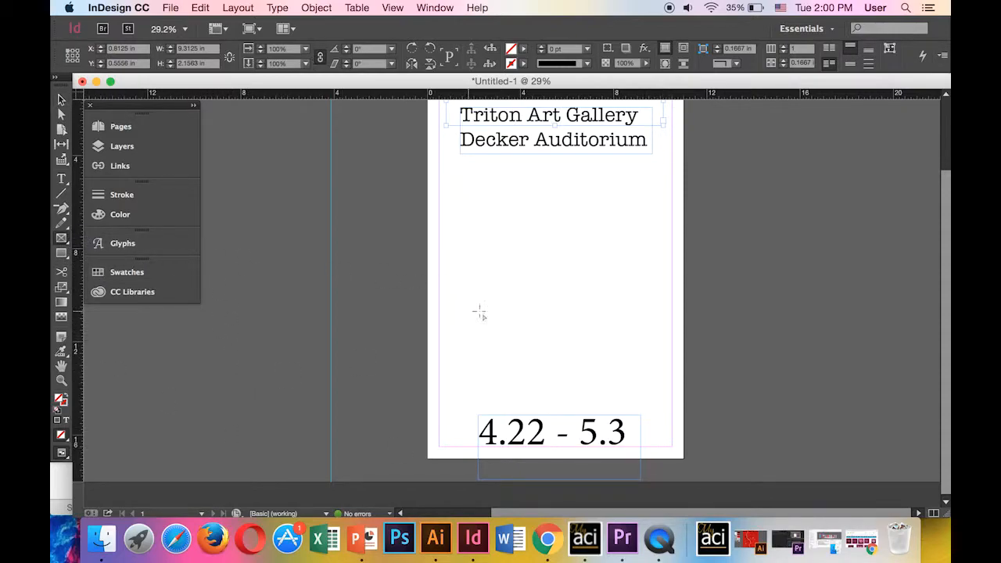
scroll(475, 310, "up", 3)
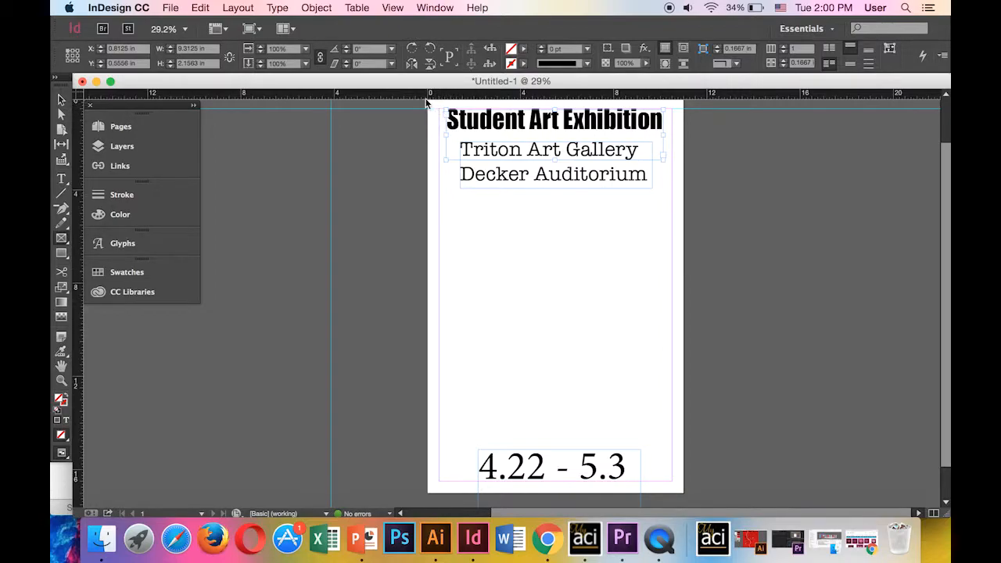
scroll(434, 117, "up", 1)
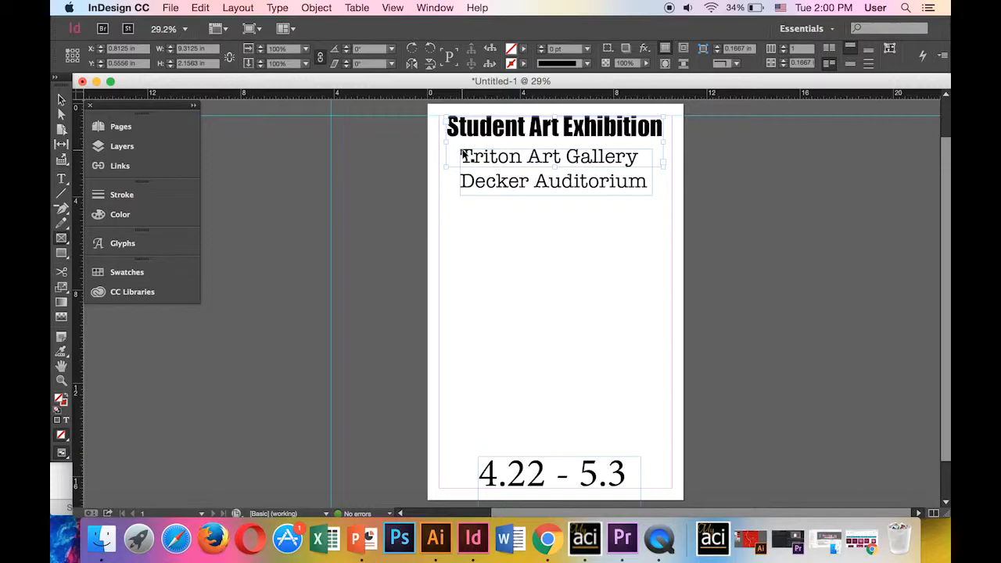
key("super+equal")
key("super+minus")
key("super+minus")
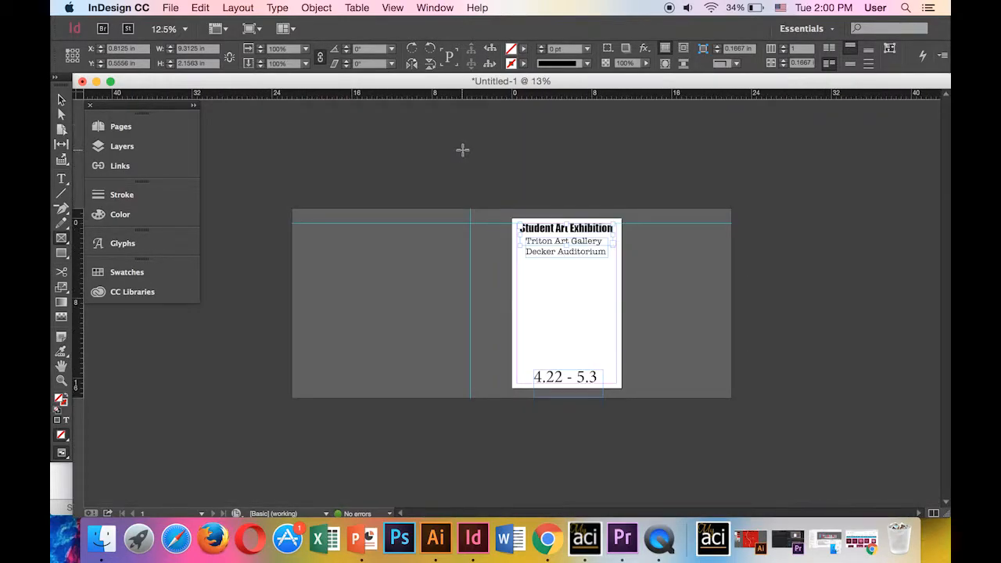
key("super+equal")
key("super+equal")
key("space")
left_click_drag(438, 399, 501, 401)
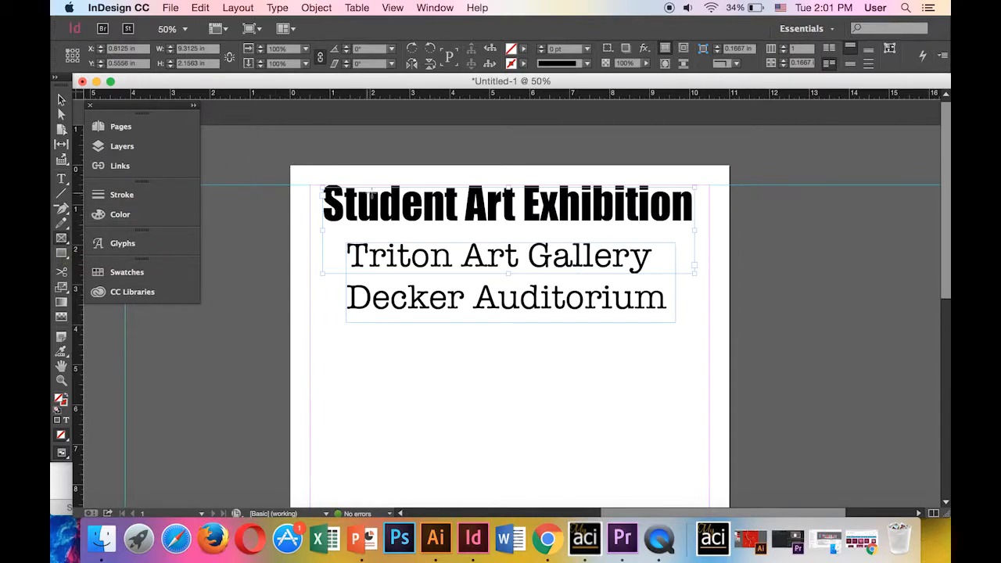
left_click_drag(293, 169, 730, 472)
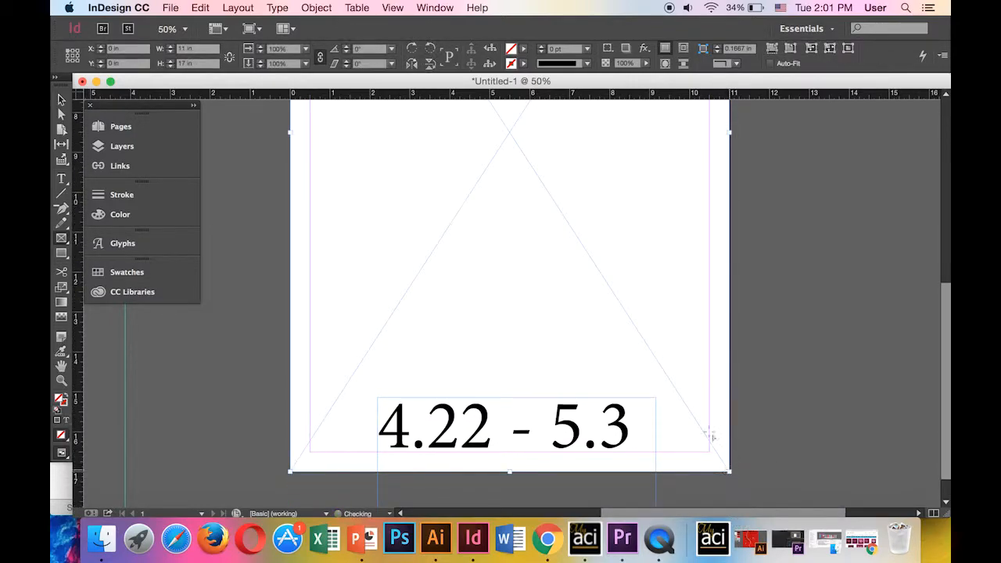
Place the multicoloured portrait JPG from DOWNTOWN PRINTS into the full-page frame
left_click(171, 8)
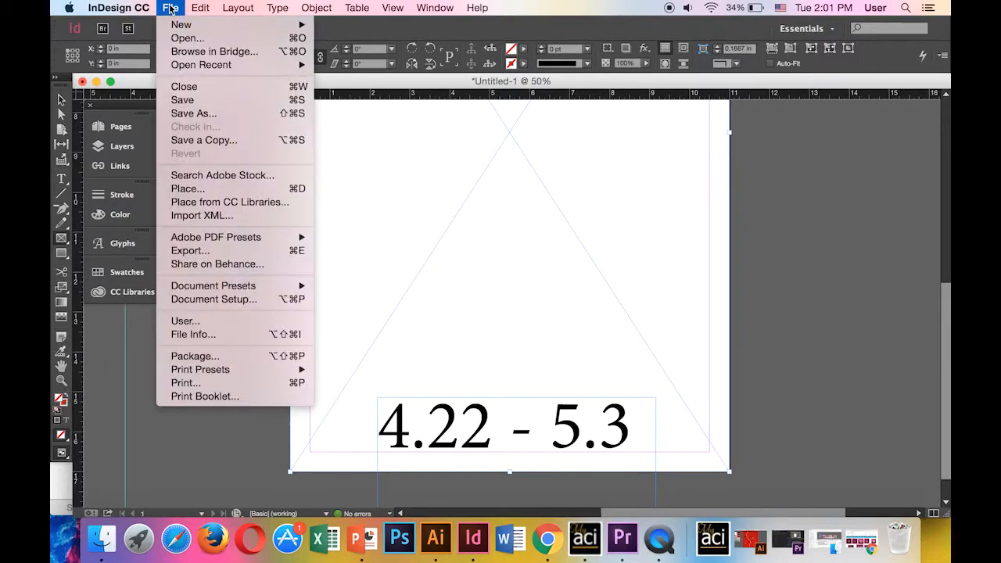
left_click(234, 189)
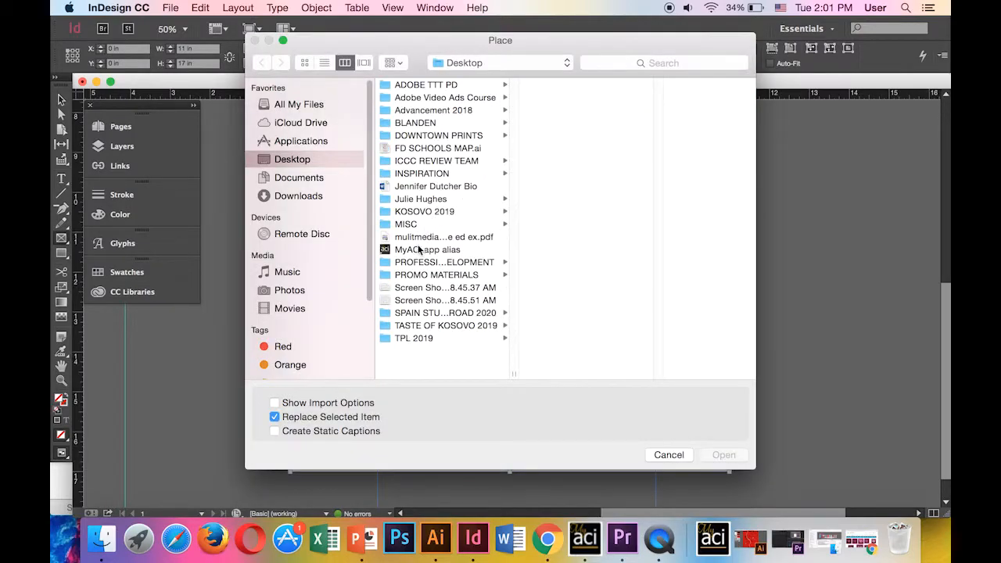
left_click(455, 134)
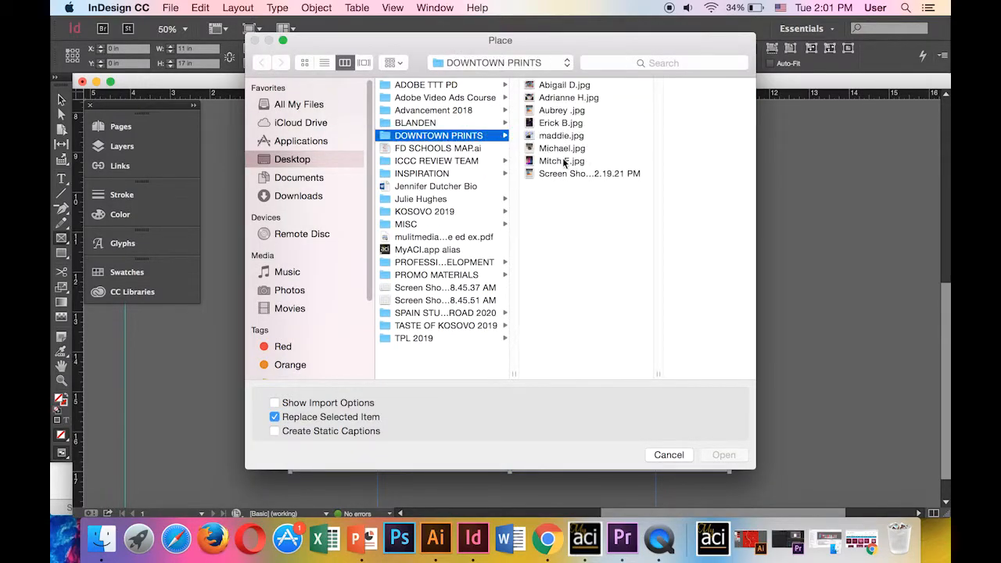
left_click(563, 161)
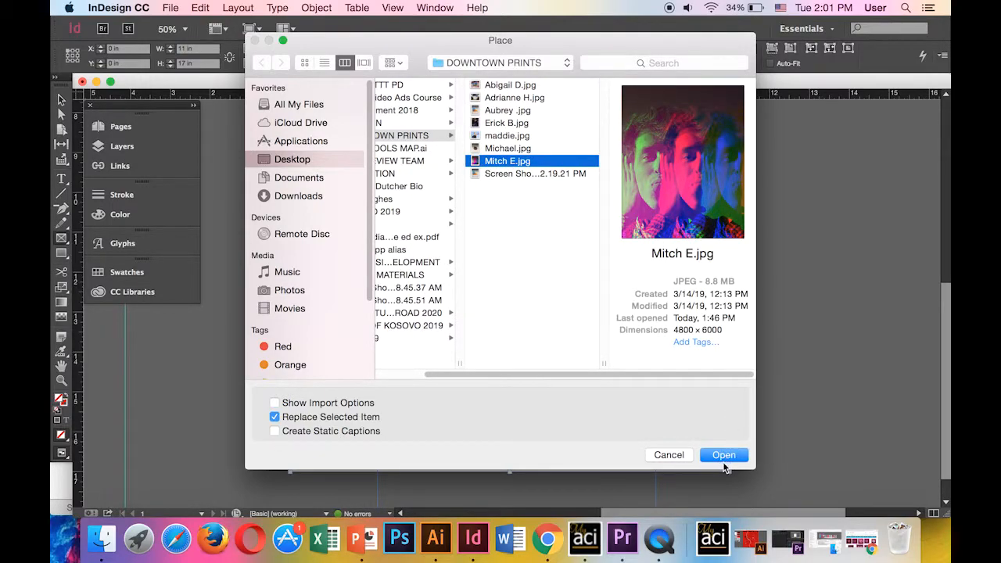
left_click(723, 457)
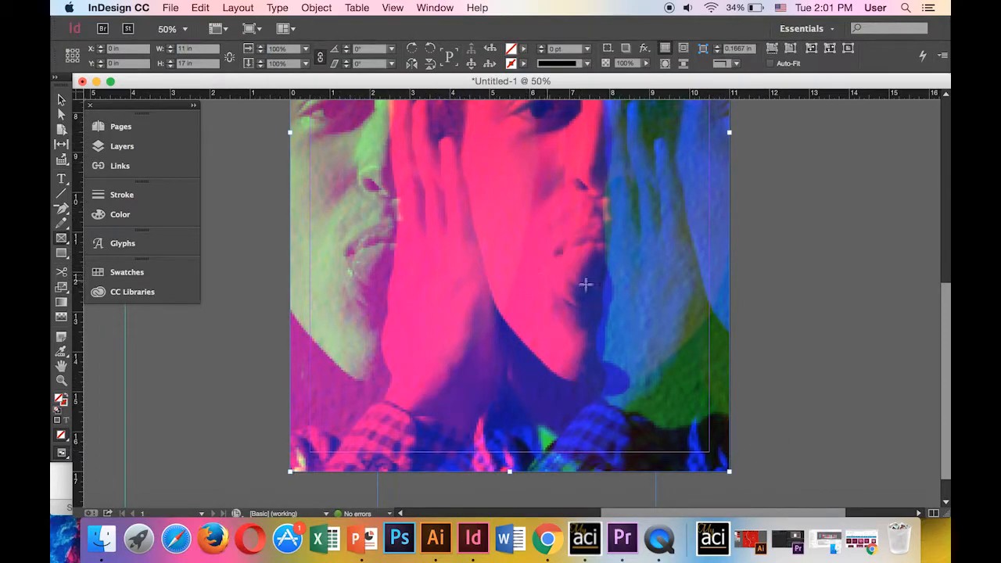
Apply Fill Frame Proportionally, then Fit Content to Frame so all three faces show
scroll(659, 346, "down", 1)
scroll(659, 347, "down", 2)
scroll(673, 348, "up", 10)
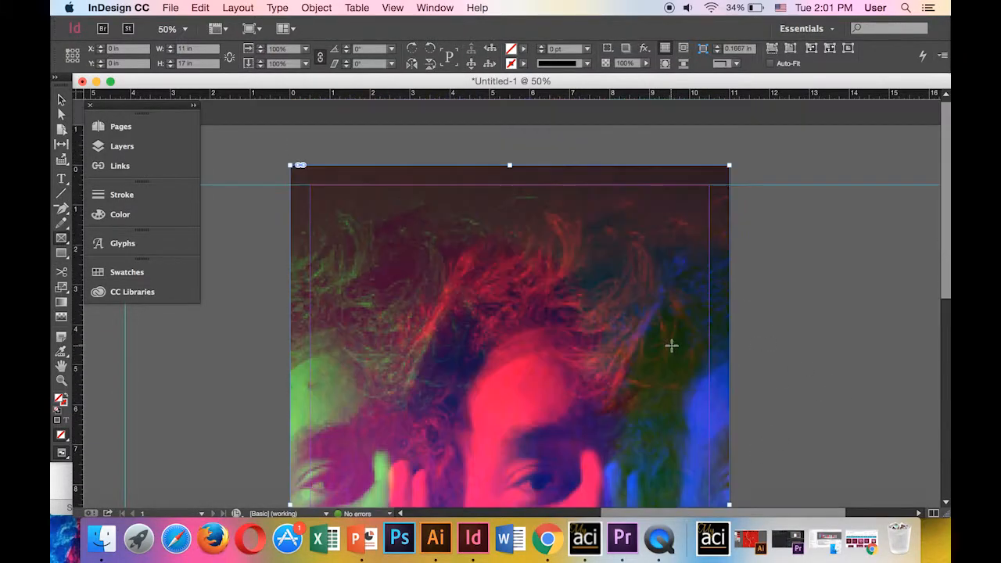
scroll(670, 345, "down", 6)
scroll(668, 341, "up", 1)
left_click(61, 100)
right_click(513, 297)
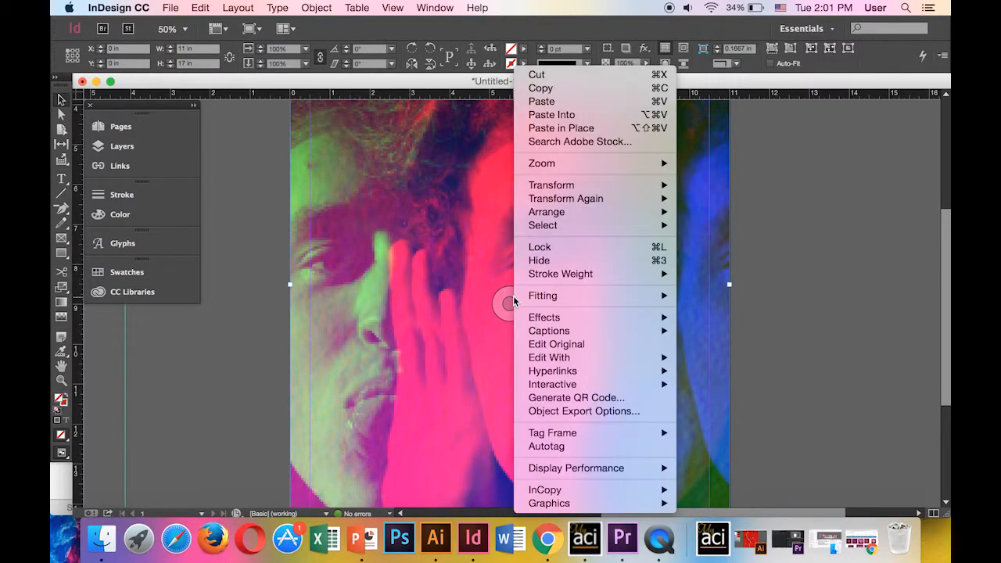
mouse_move(519, 297)
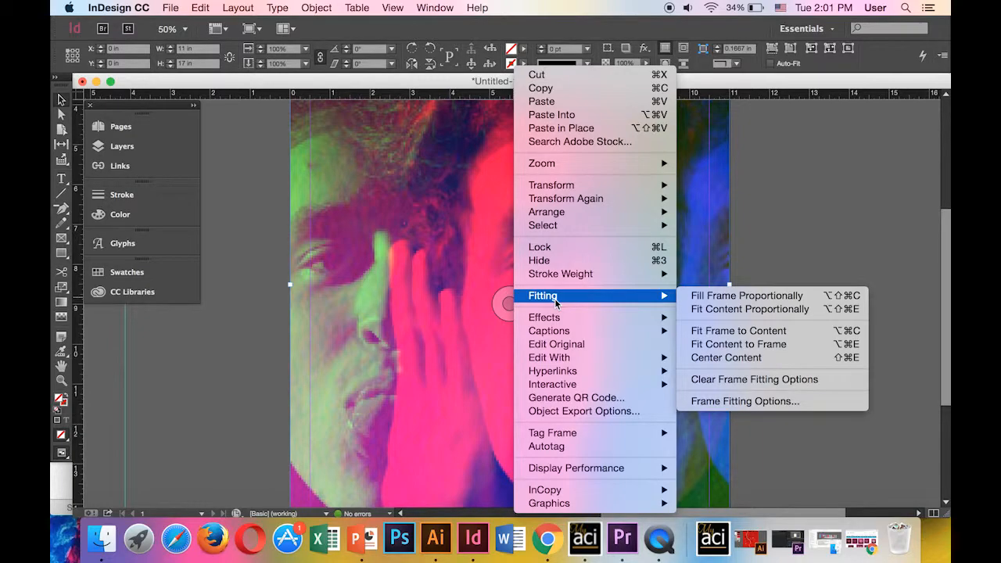
left_click(706, 297)
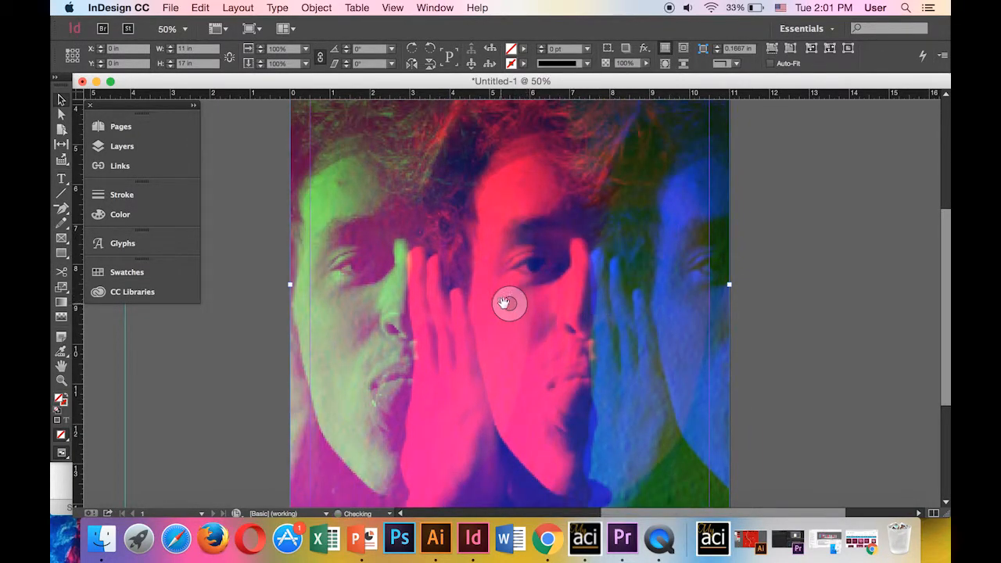
right_click(507, 301)
mouse_move(595, 299)
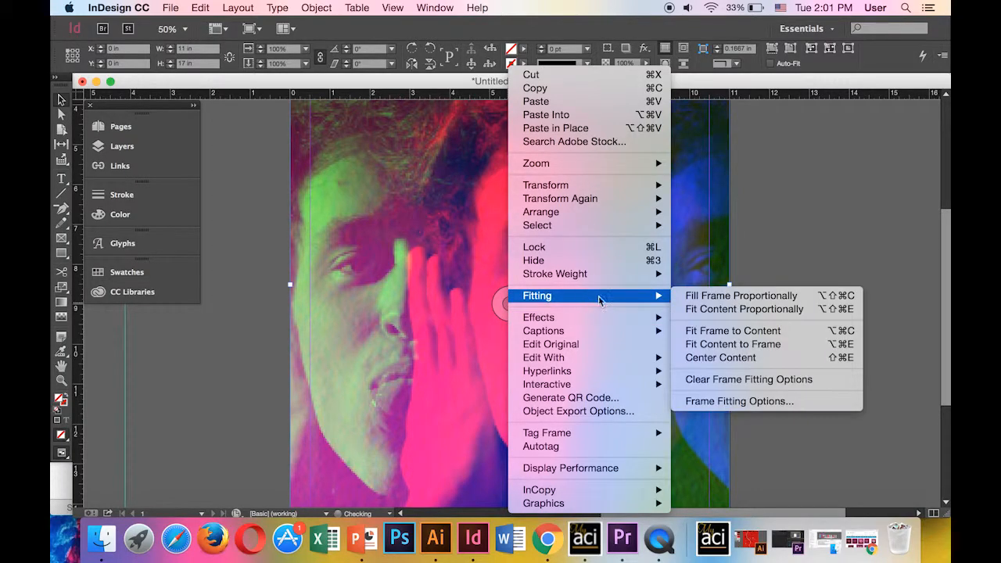
left_click(735, 345)
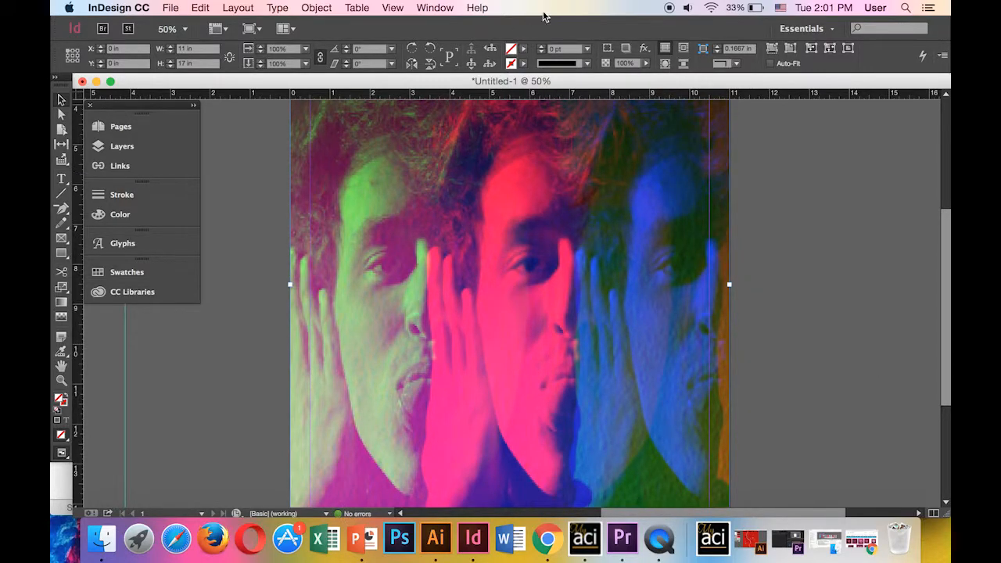
Turn on Overprint Preview and reselect the full-page photo frame
left_click(398, 8)
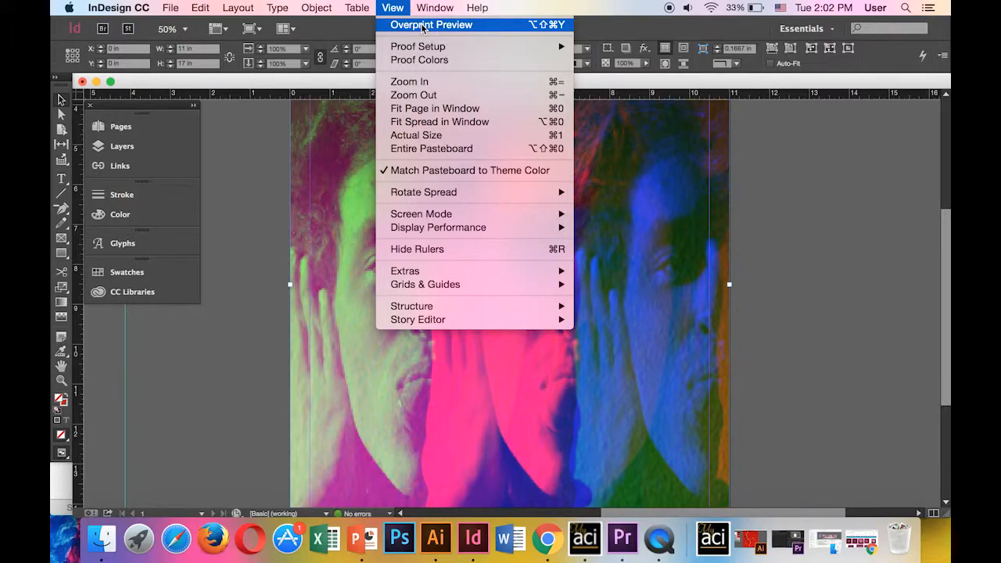
left_click(423, 25)
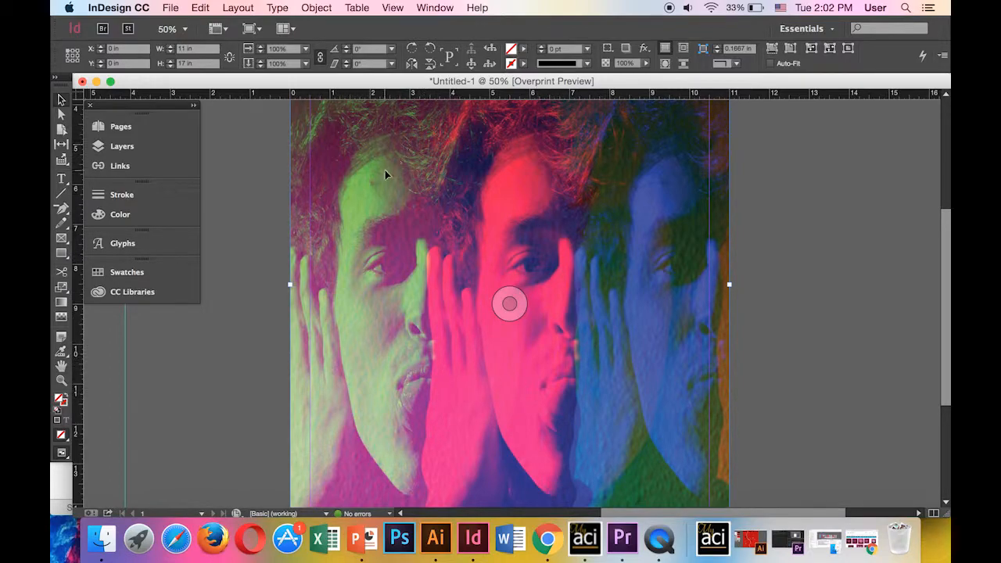
left_click(255, 168)
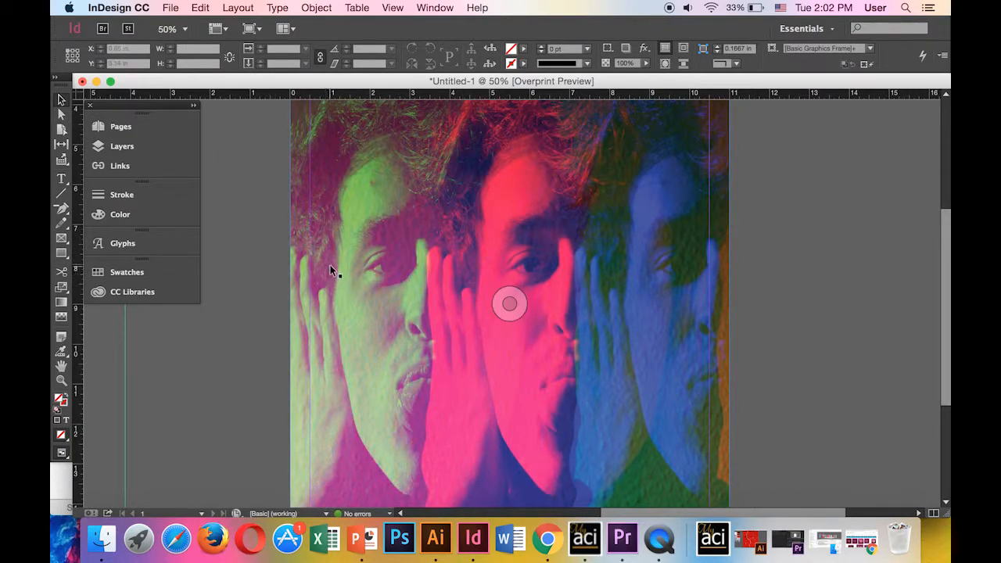
left_click(599, 298)
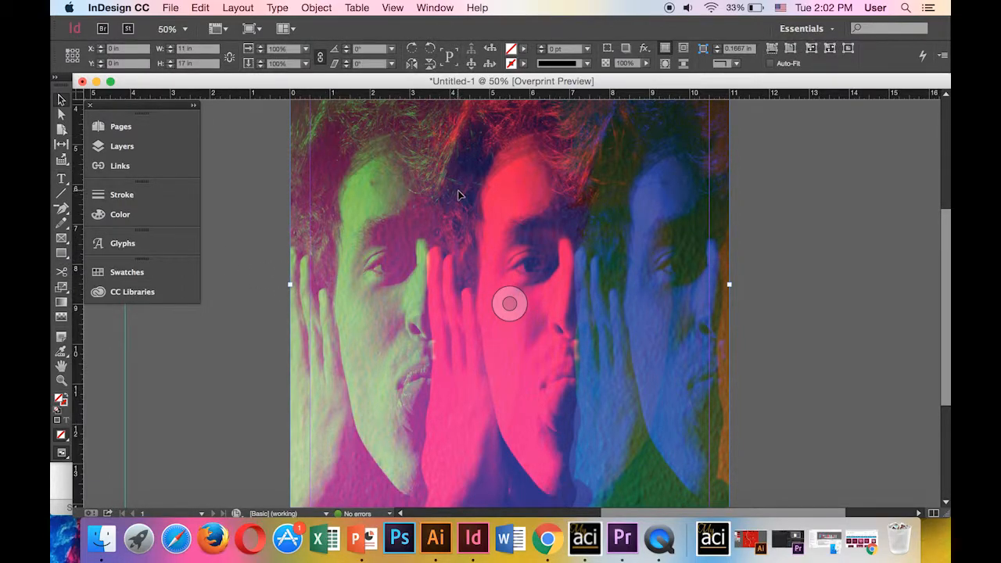
Send the photo behind all the text and zoom out to view the whole poster
right_click(460, 195)
mouse_move(525, 216)
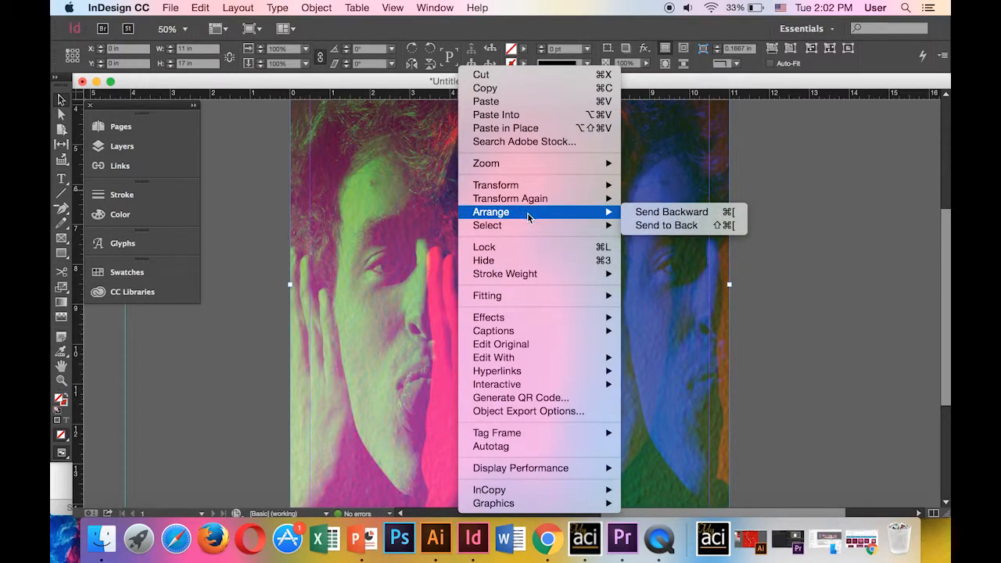
left_click(665, 225)
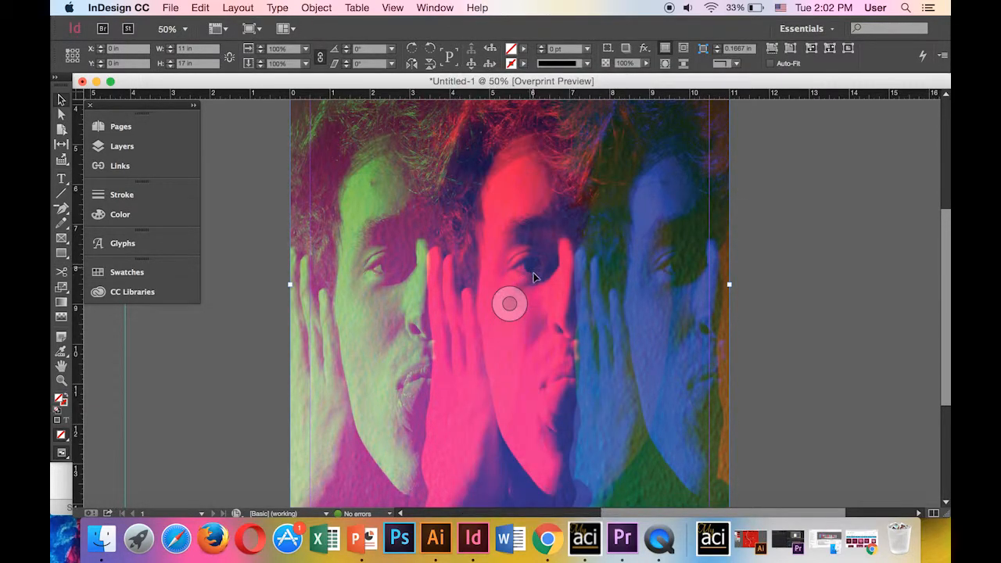
scroll(613, 282, "up", 2)
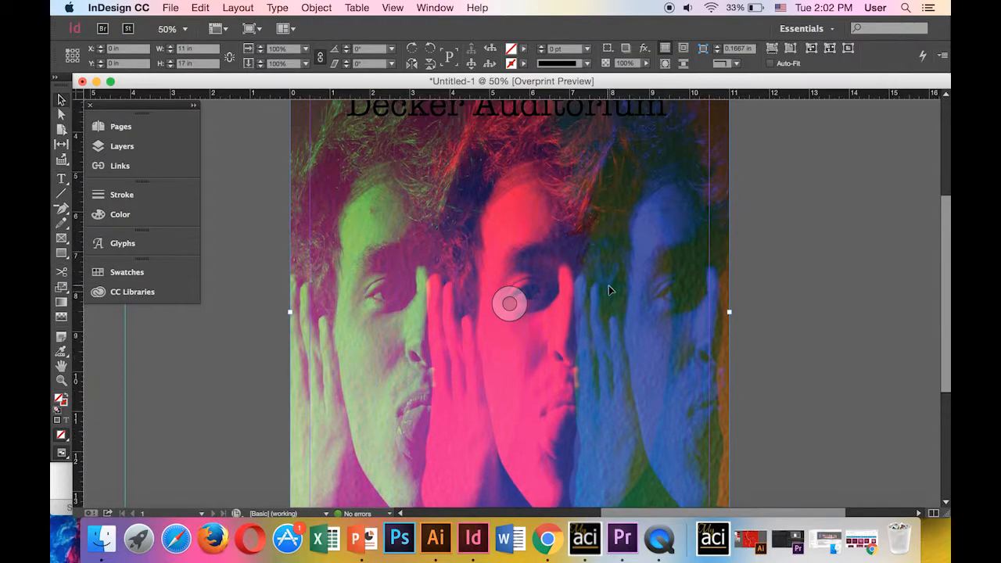
scroll(608, 286, "up", 4)
scroll(614, 295, "up", 3)
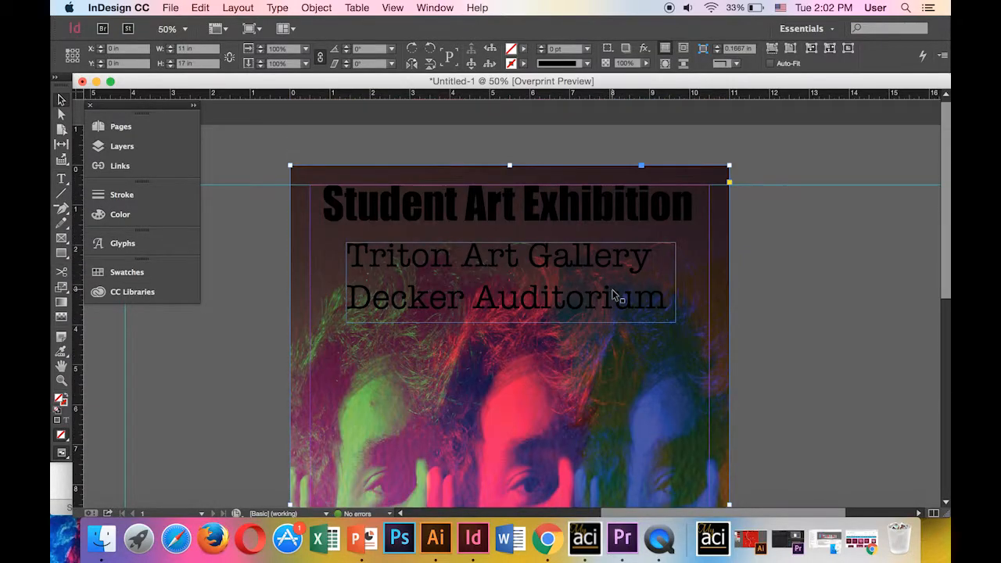
scroll(613, 295, "down", 1)
scroll(614, 295, "down", 2)
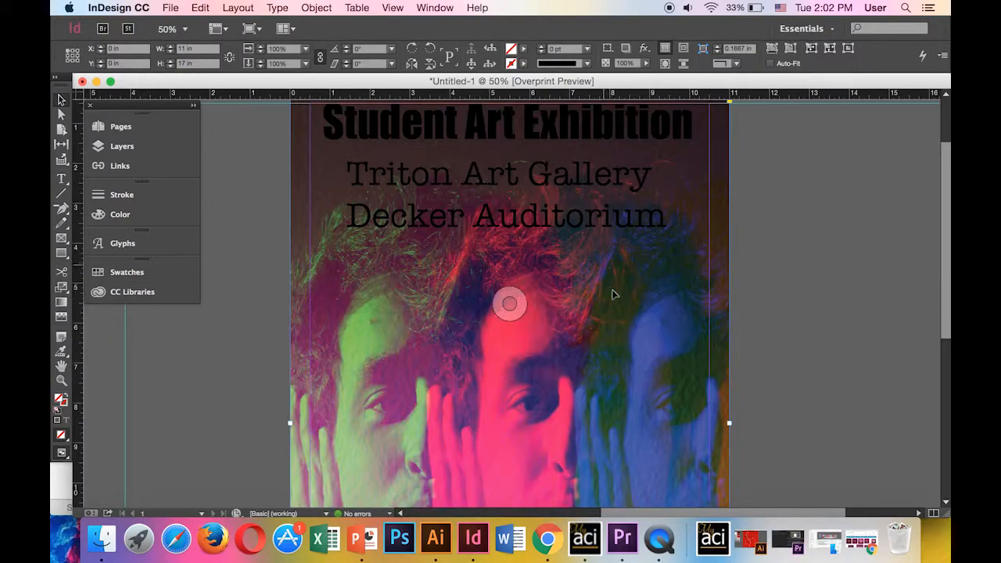
scroll(614, 295, "down", 10)
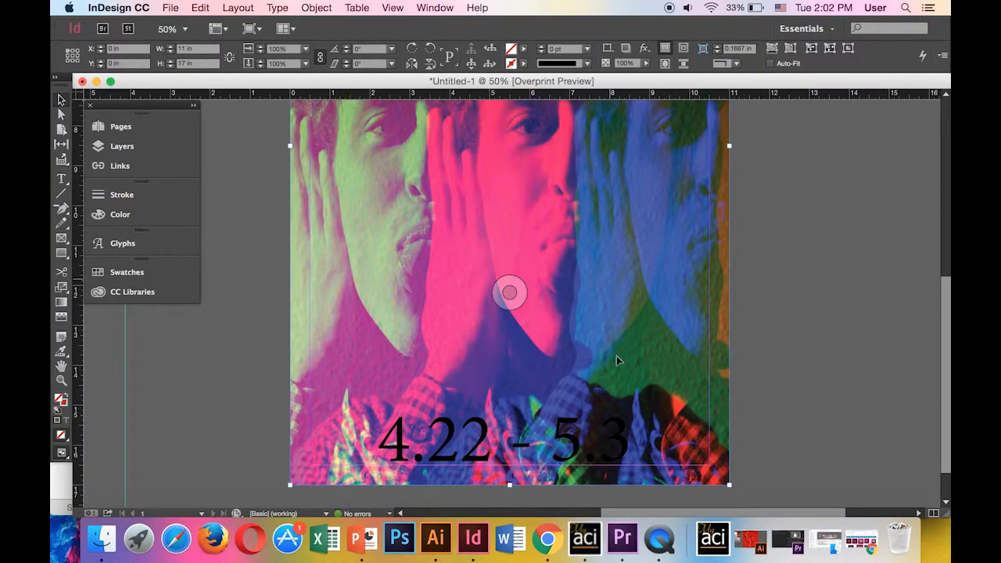
scroll(616, 361, "down", 1)
scroll(456, 416, "down", 1)
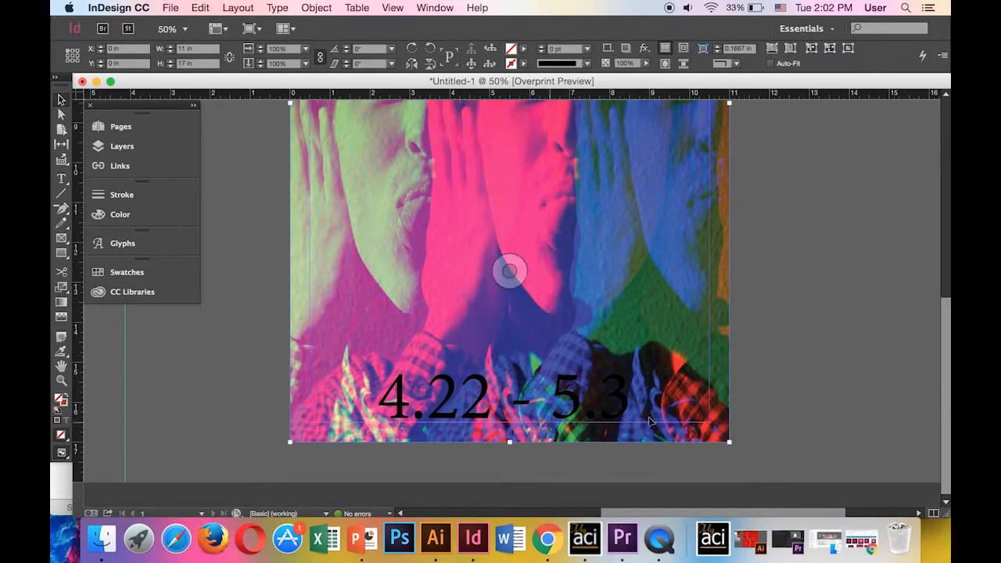
key("super+minus")
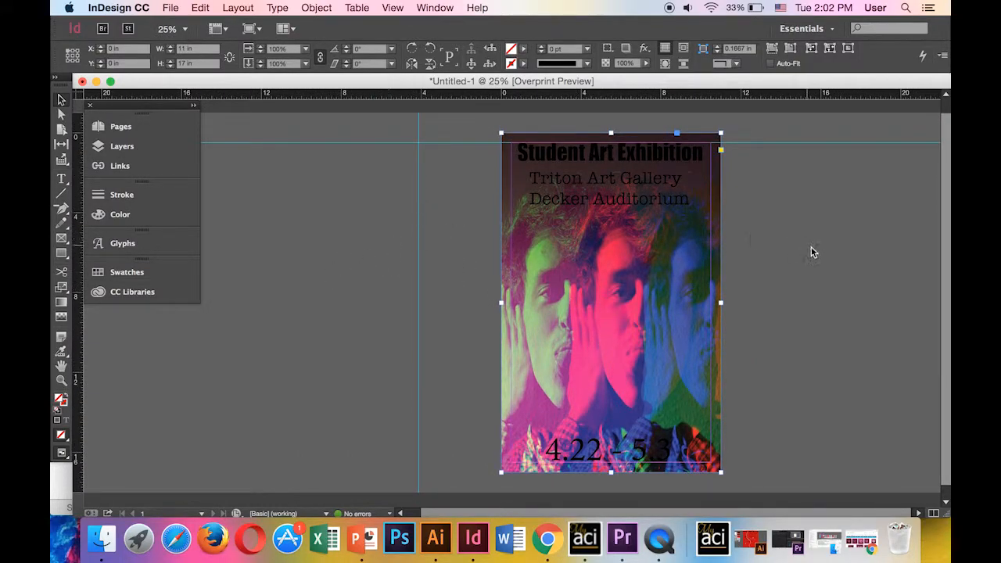
Colour the 4.22 - 5.3 date text [Paper] white
left_click(771, 252)
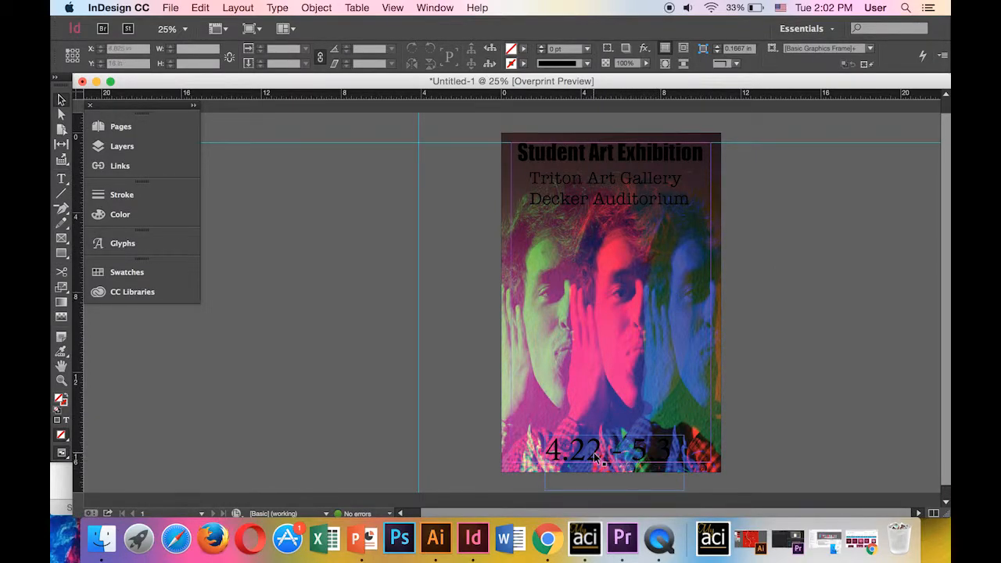
left_click(617, 461)
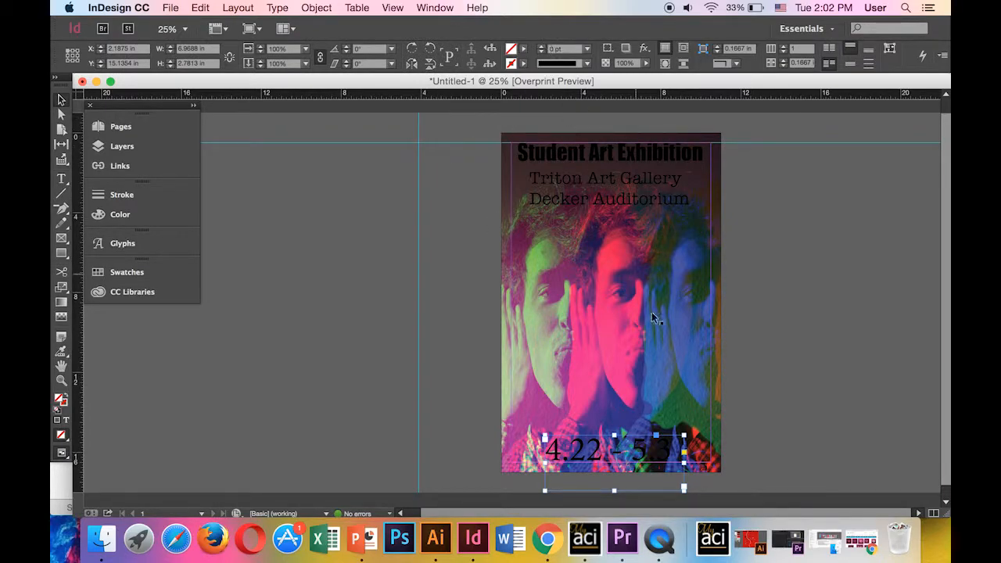
double_click(663, 451)
left_click_drag(663, 451, 494, 428)
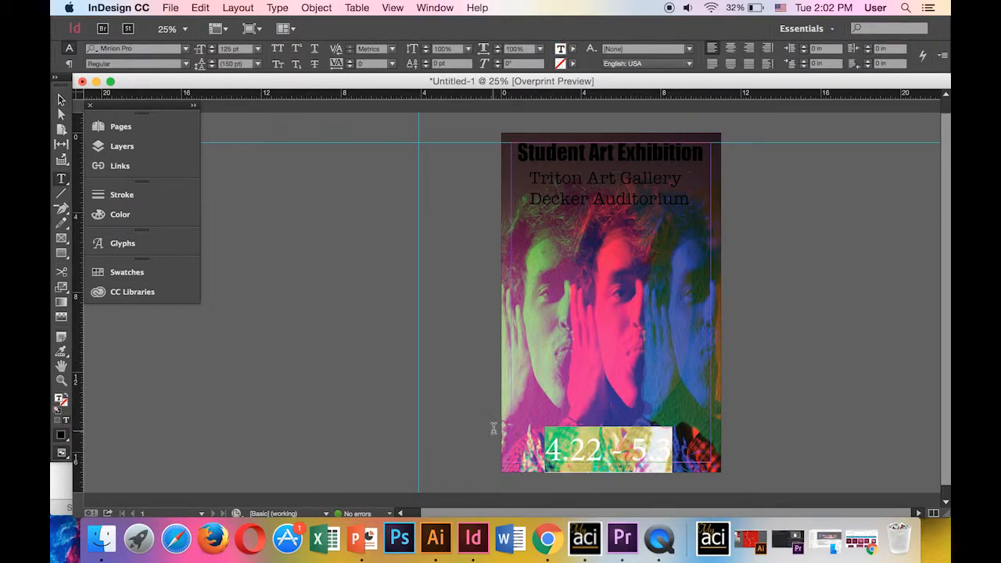
left_click(573, 50)
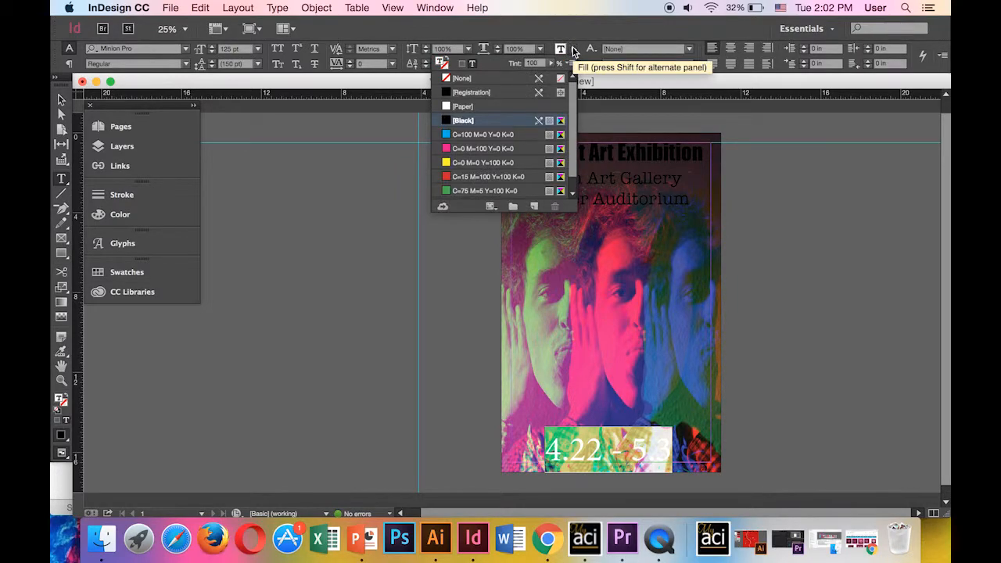
left_click(470, 109)
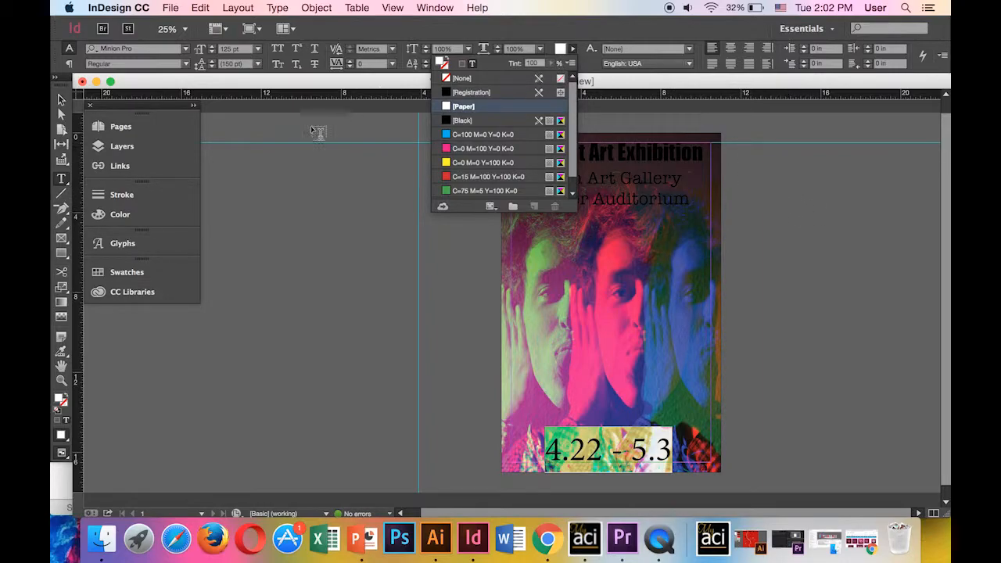
key("Escape")
key("Escape")
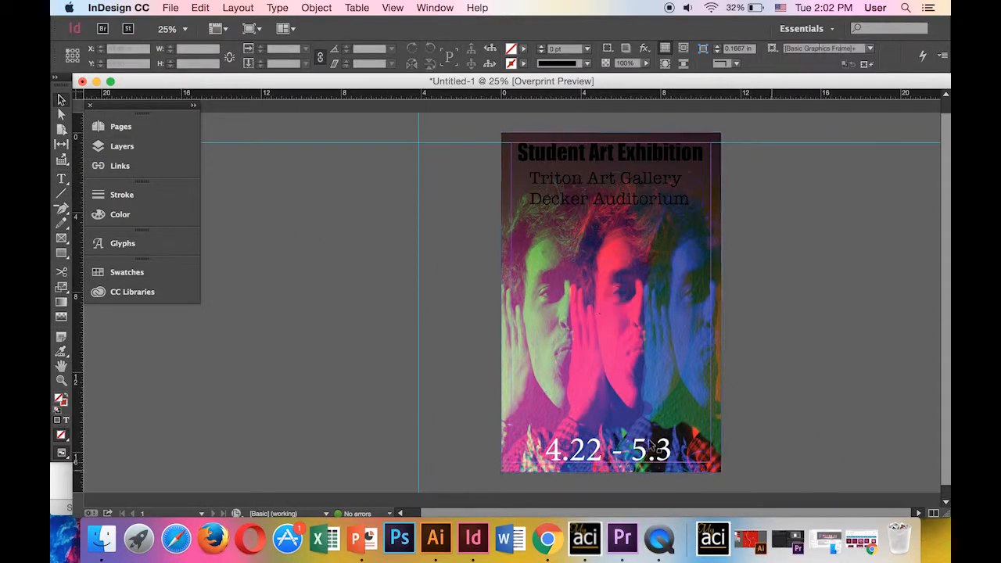
Raise the venue lines' baseline shift, tighten leading to 58 pt, and fill them [Paper]
left_click(687, 200)
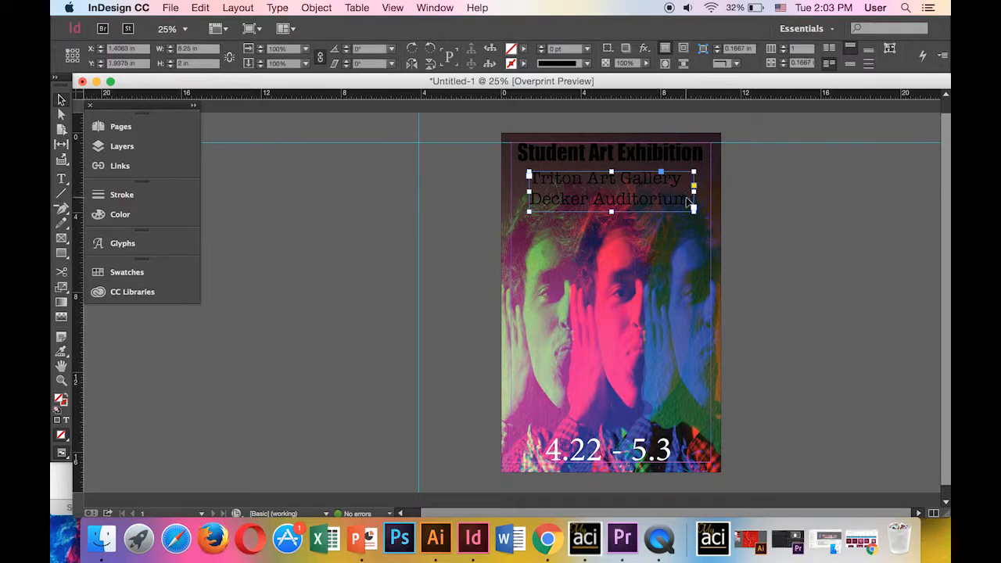
double_click(688, 202)
left_click_drag(688, 202, 494, 86)
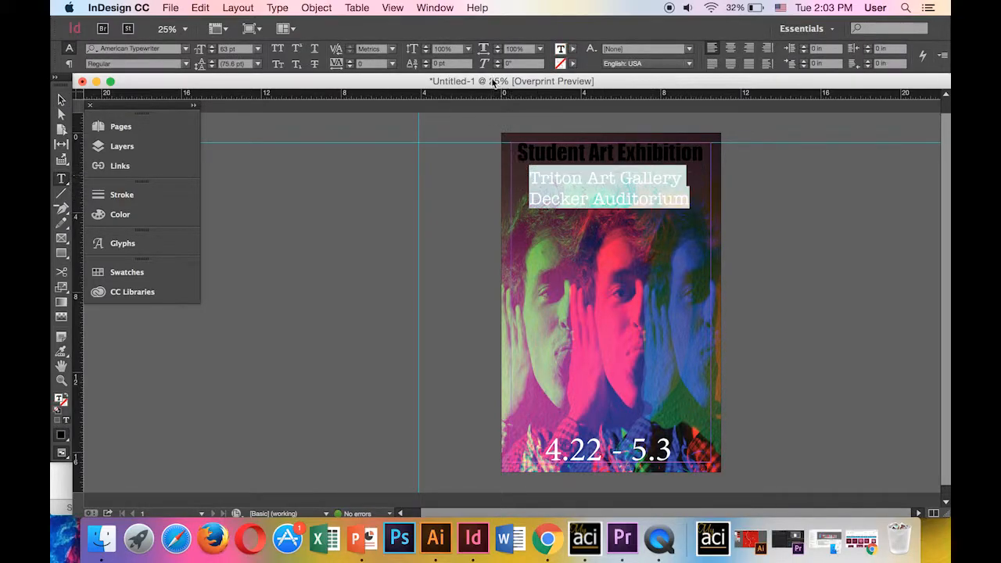
left_click(426, 69)
left_click(426, 63)
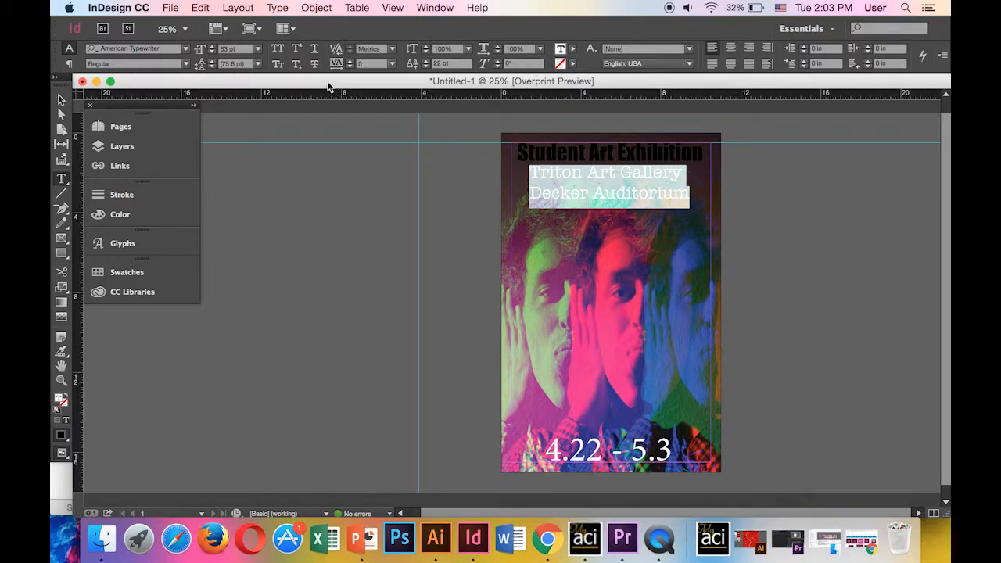
left_click(211, 61)
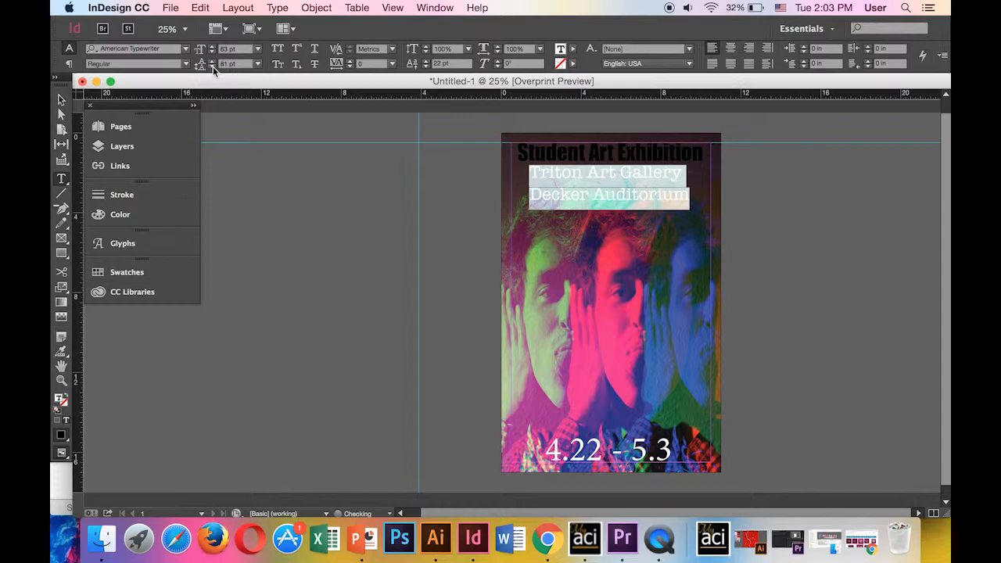
left_click(212, 68)
left_click(213, 67)
left_click(213, 67)
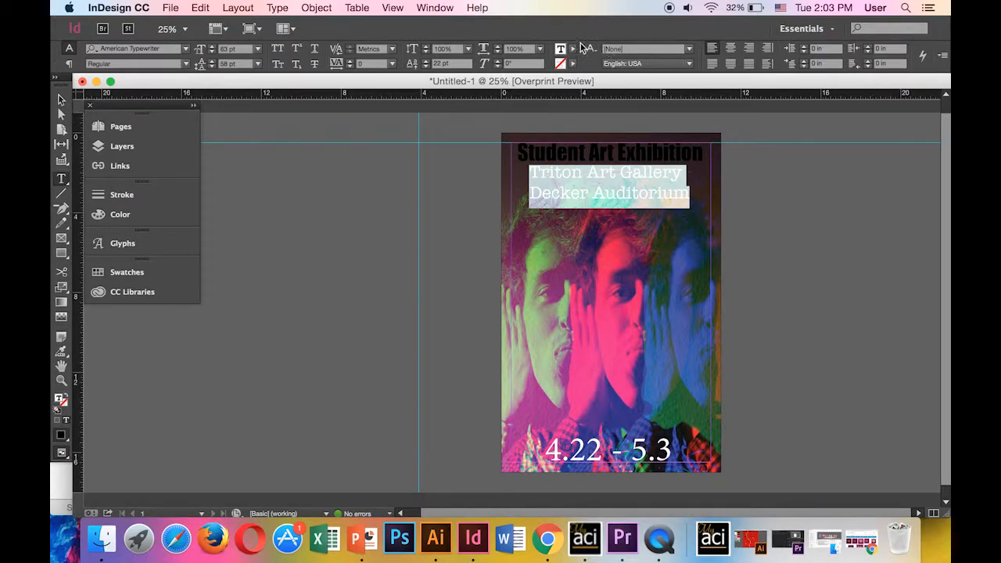
left_click(570, 63)
left_click(469, 105)
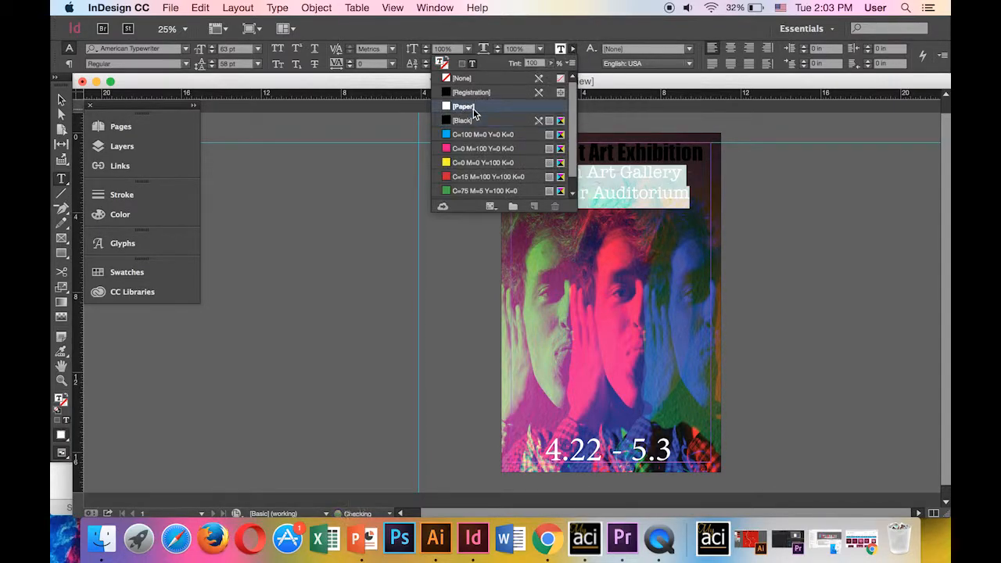
Fill the Student Art Exhibition heading with [Paper] white
left_click_drag(702, 155, 550, 103)
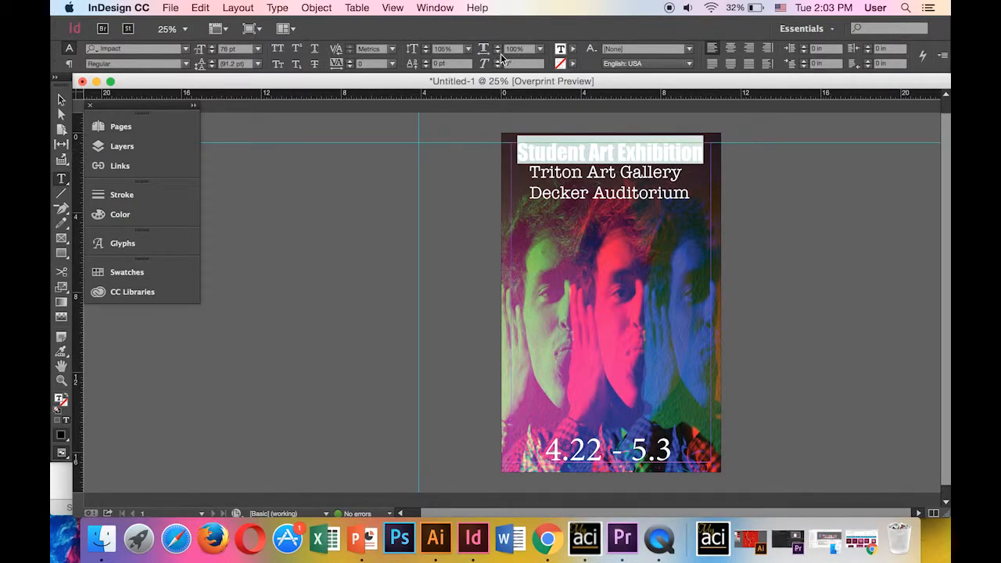
left_click(573, 49)
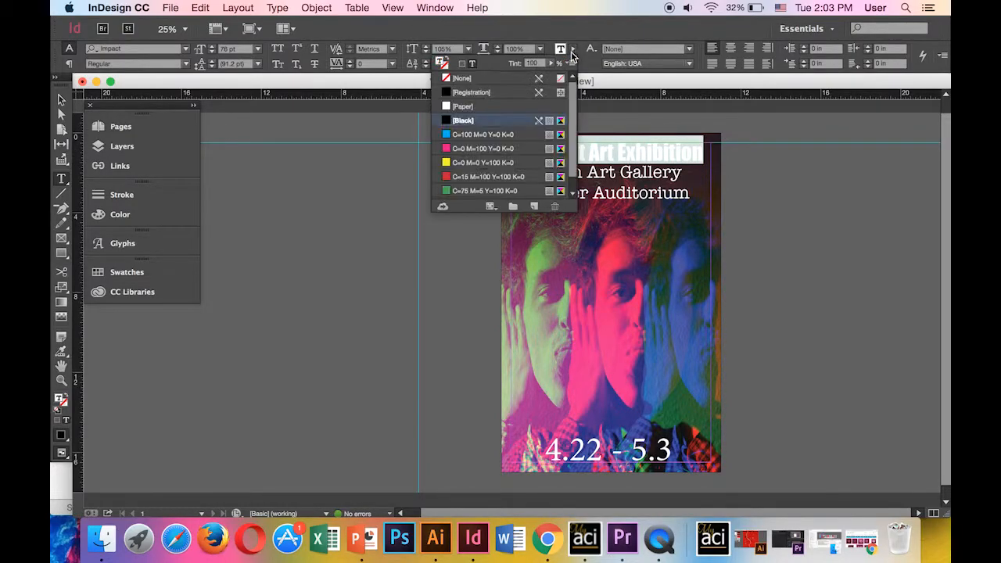
left_click(470, 109)
left_click(329, 216)
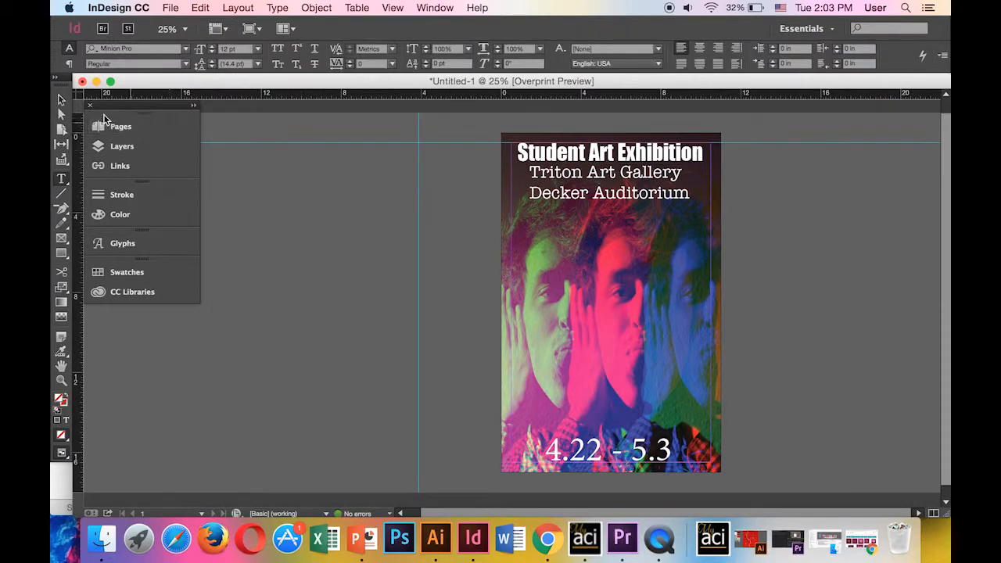
Switch to the Selection tool, review the poster, and bring up the File menu
left_click(62, 101)
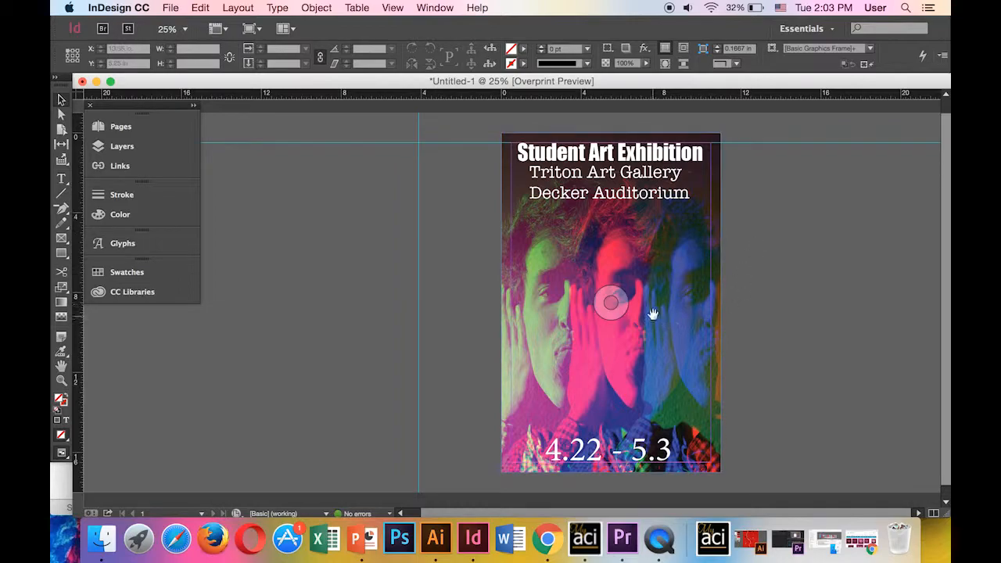
scroll(554, 290, "down", 1)
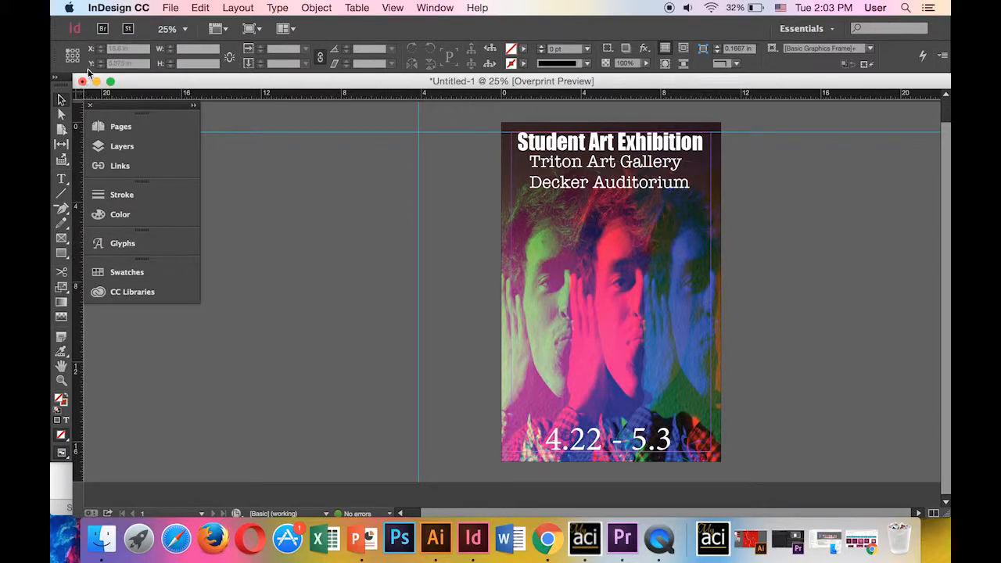
left_click(171, 7)
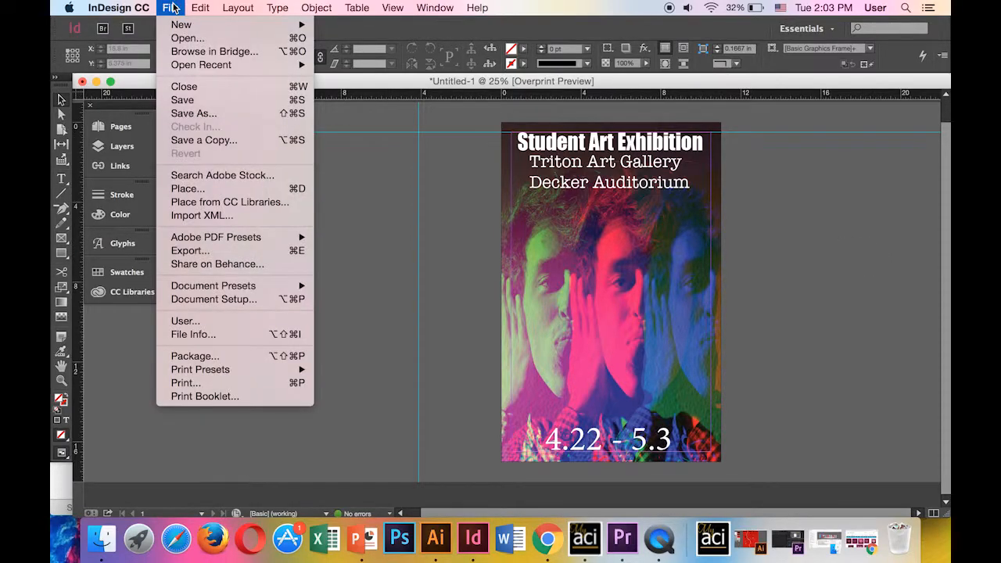
Save the poster as Promo Poster.indd in the PROMO MATERIALS folder
left_click(208, 116)
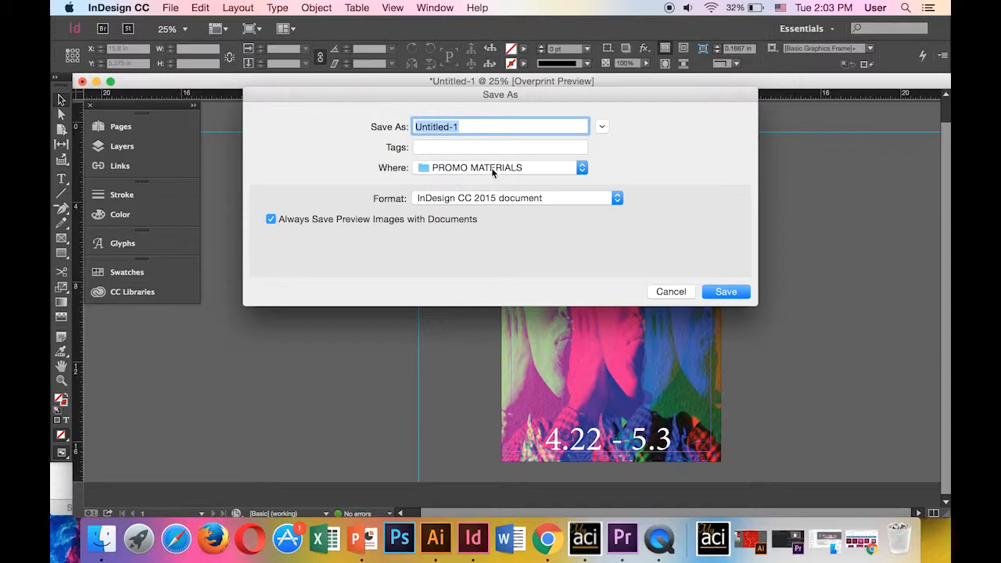
type("romo Poster")
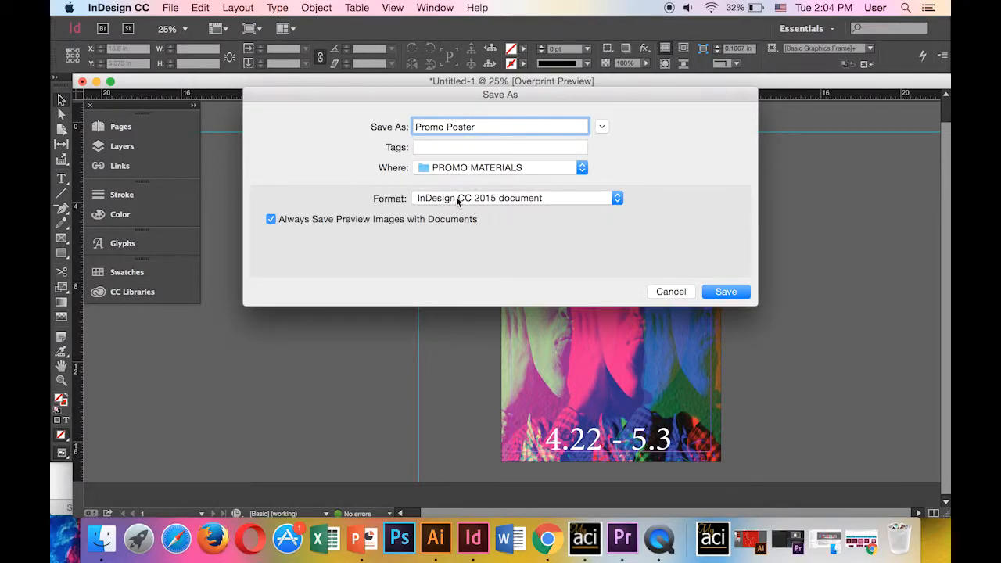
left_click(721, 291)
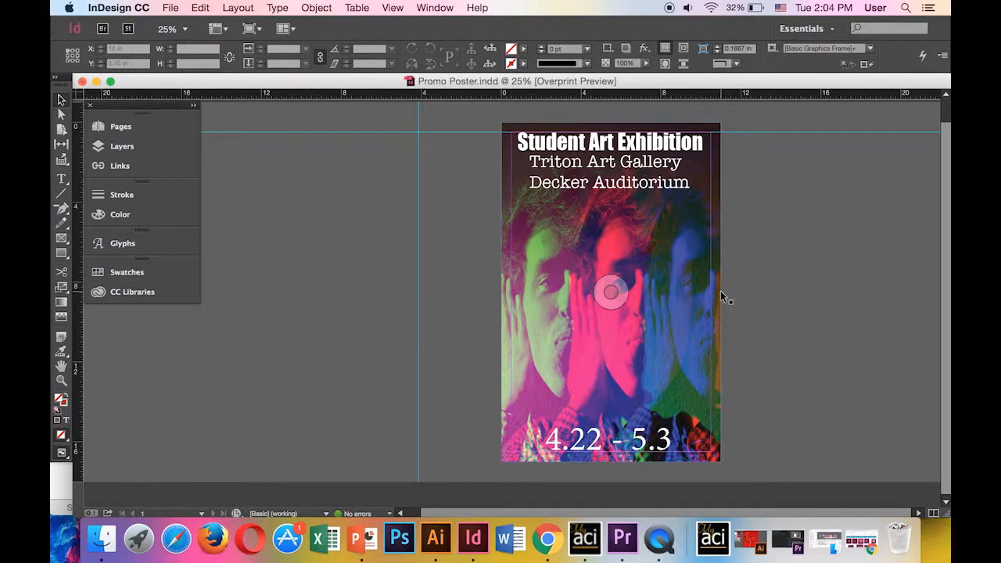
Export the poster as a Promo Poster PDF using Adobe PDF (Print), High Quality Print
left_click(170, 8)
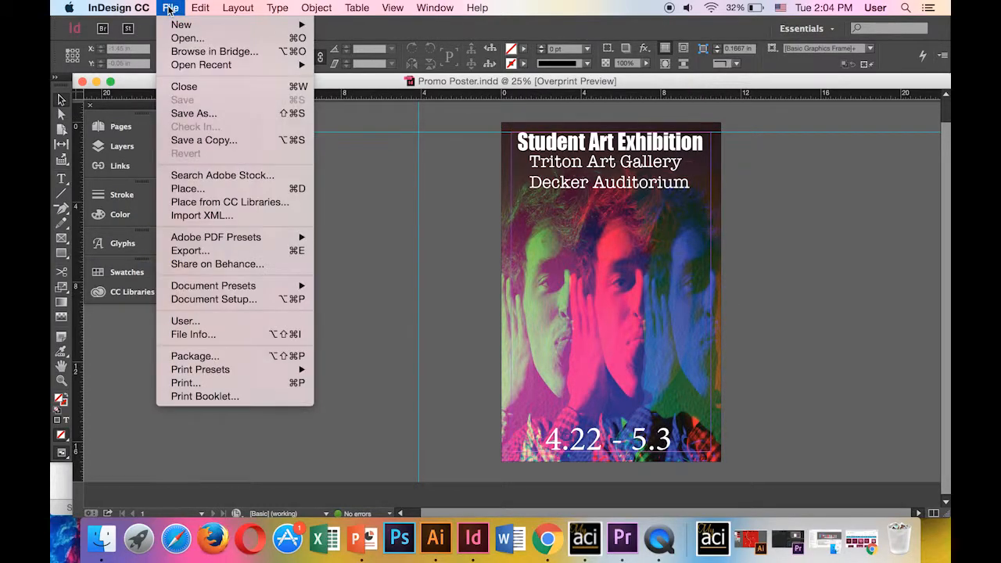
left_click(232, 250)
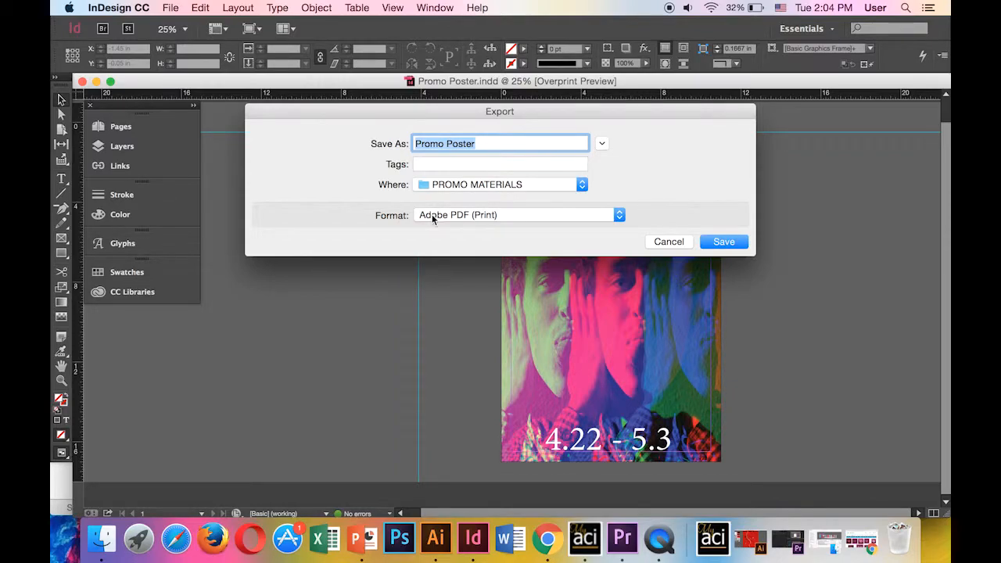
left_click(488, 217)
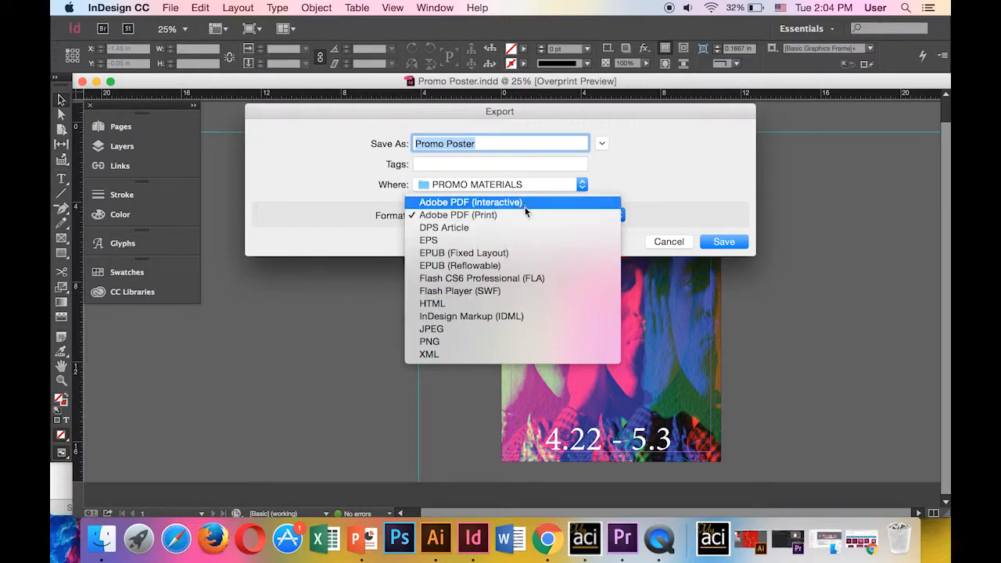
left_click(741, 166)
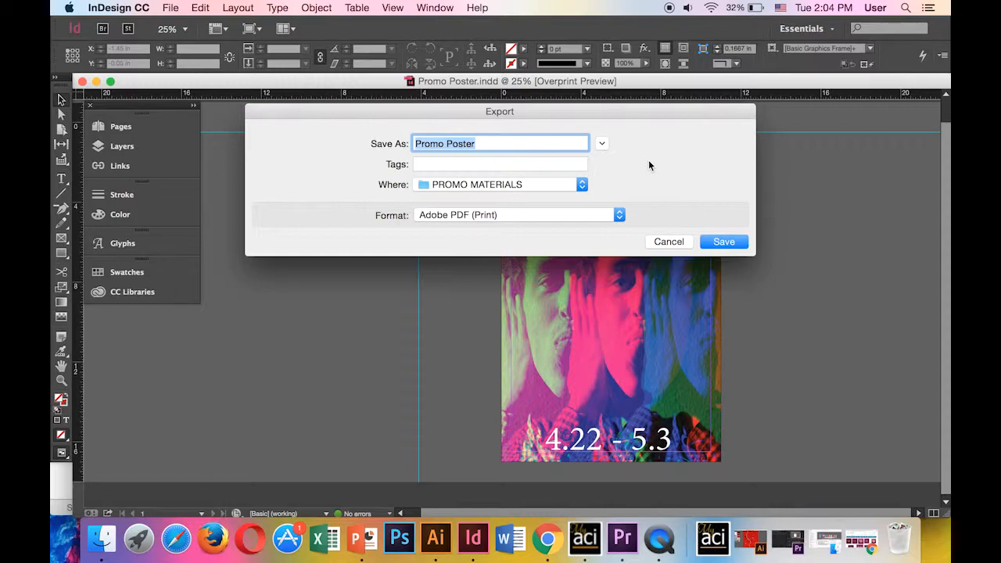
left_click(730, 244)
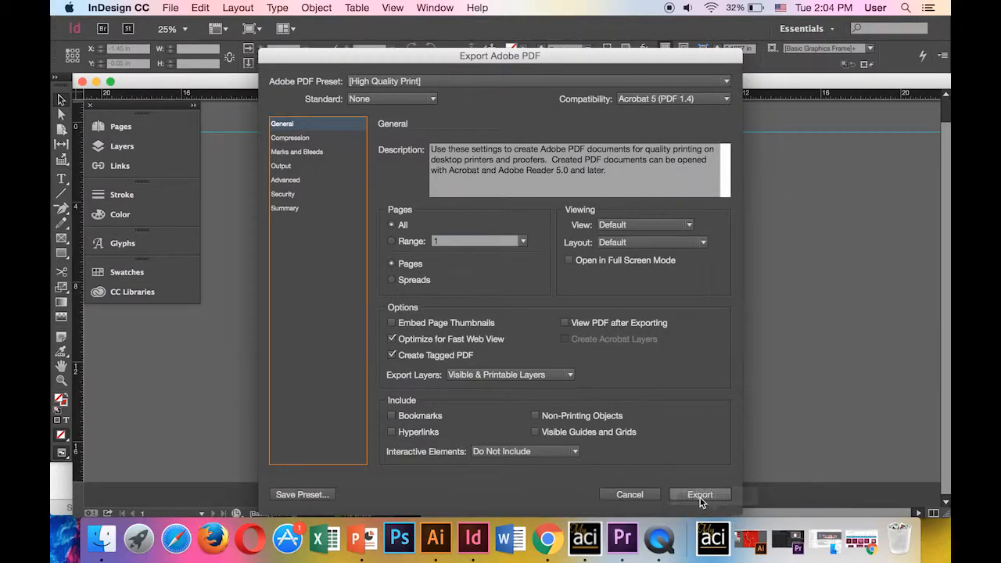
left_click(700, 496)
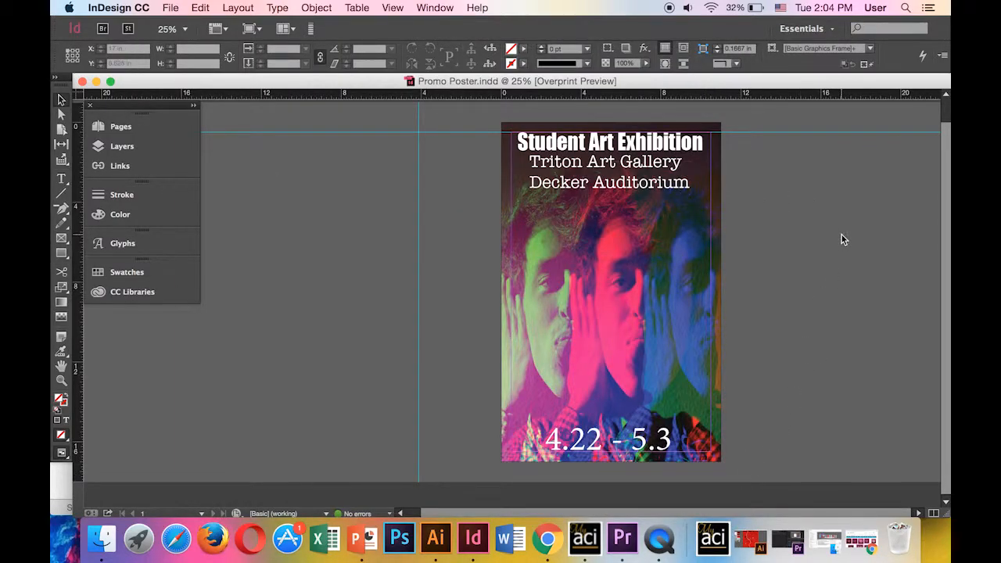